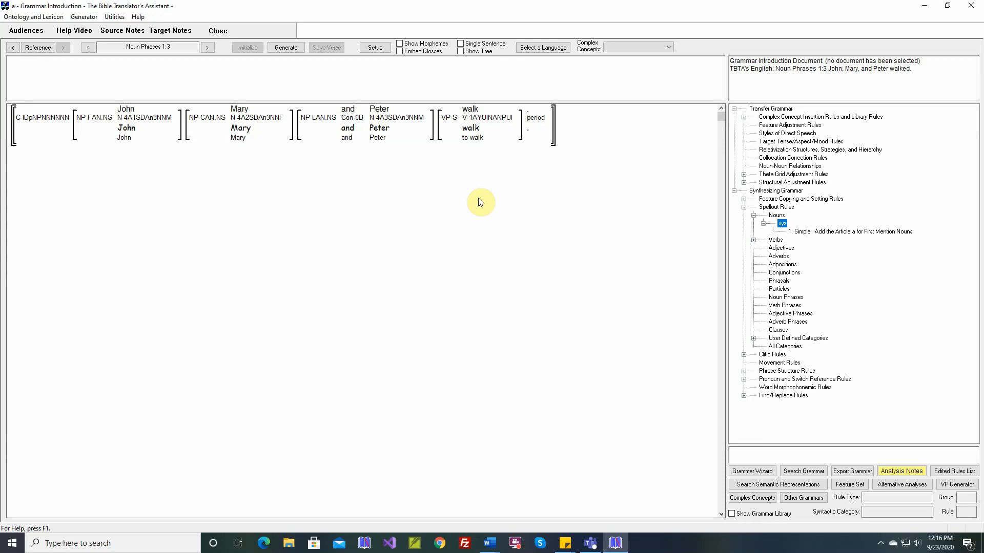
# Open the lexicon's nouns and examine the gender feature assigned to each stem.
pyautogui.click(32, 16)
pyautogui.moveTo(32, 28)
pyautogui.click(85, 32)
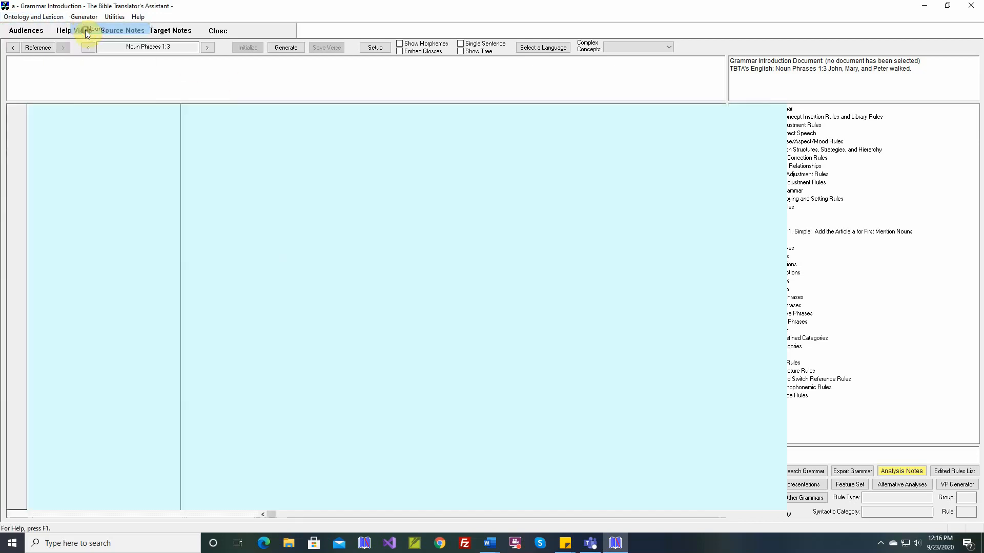
pyautogui.click(292, 56)
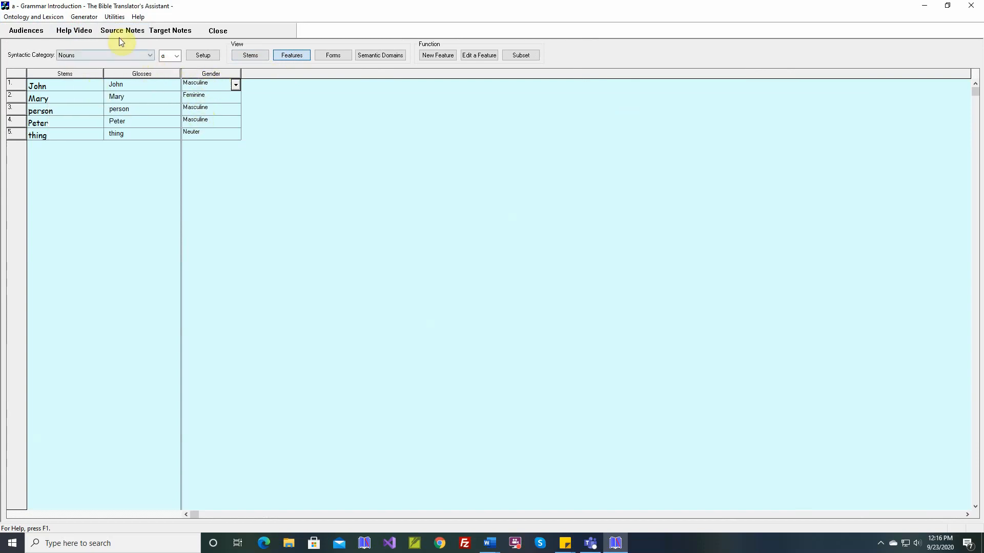
# Return to the grammar and create a spellout rule in the xyz group under Nouns, named "Add the Gender Affixes".
pyautogui.click(88, 18)
pyautogui.click(91, 28)
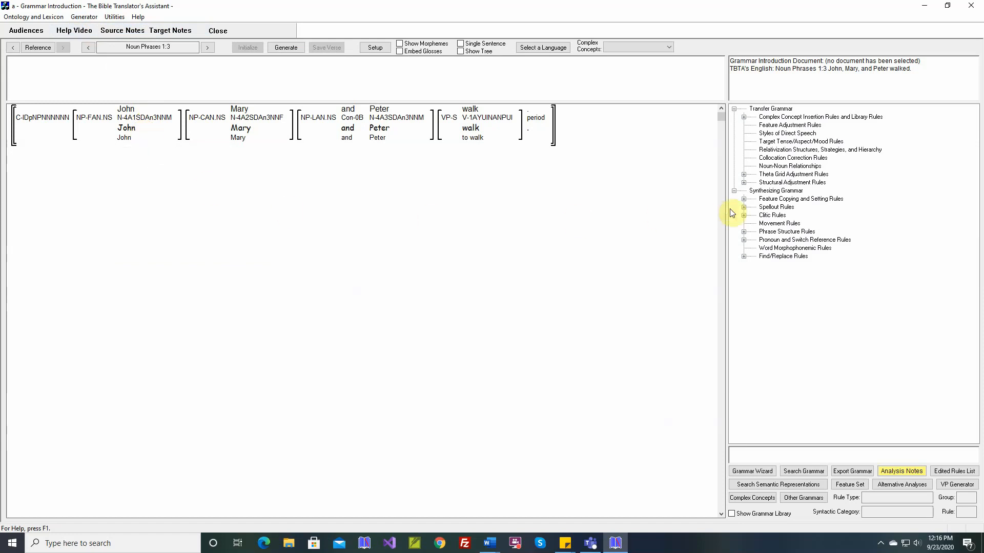
pyautogui.click(744, 207)
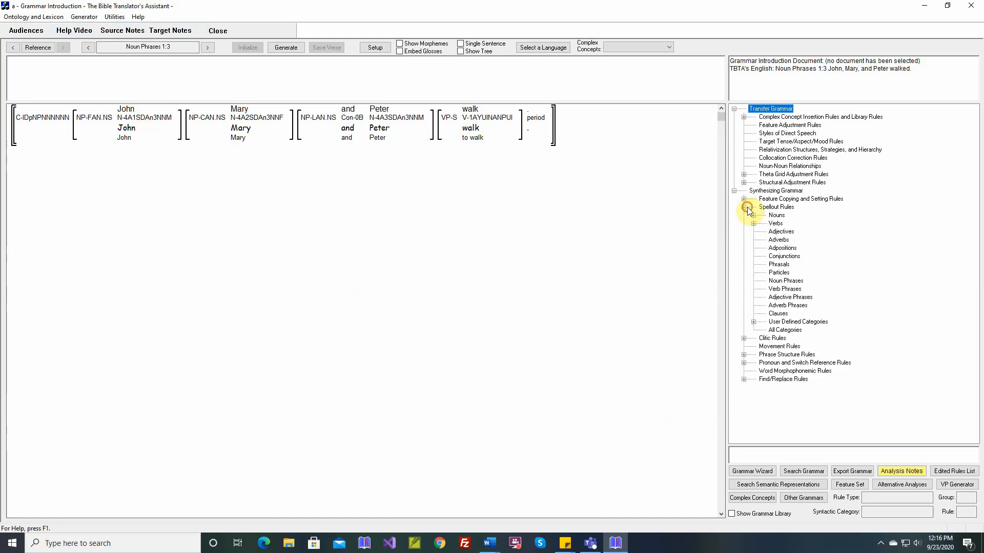
pyautogui.click(754, 215)
pyautogui.click(763, 224)
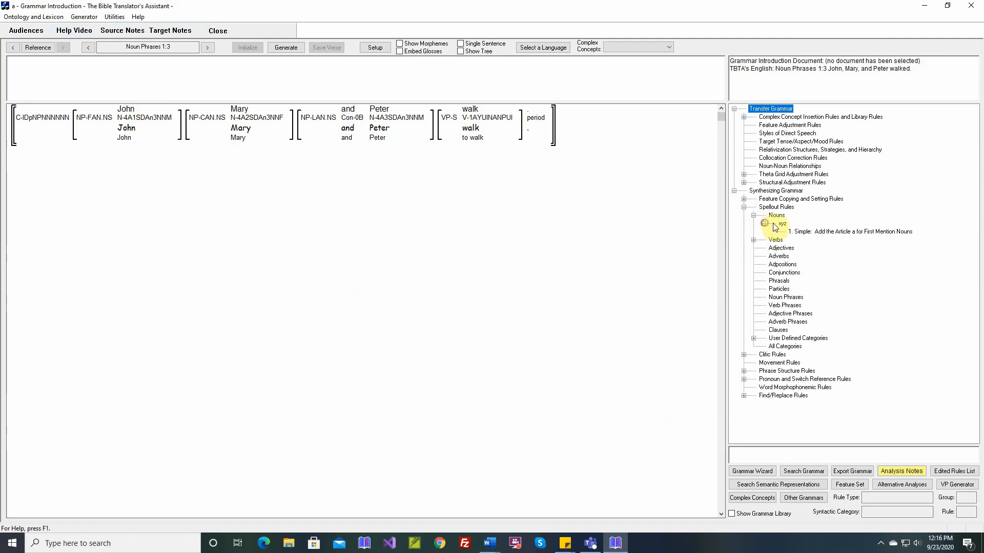
pyautogui.click(782, 225)
pyautogui.doubleClick(782, 225)
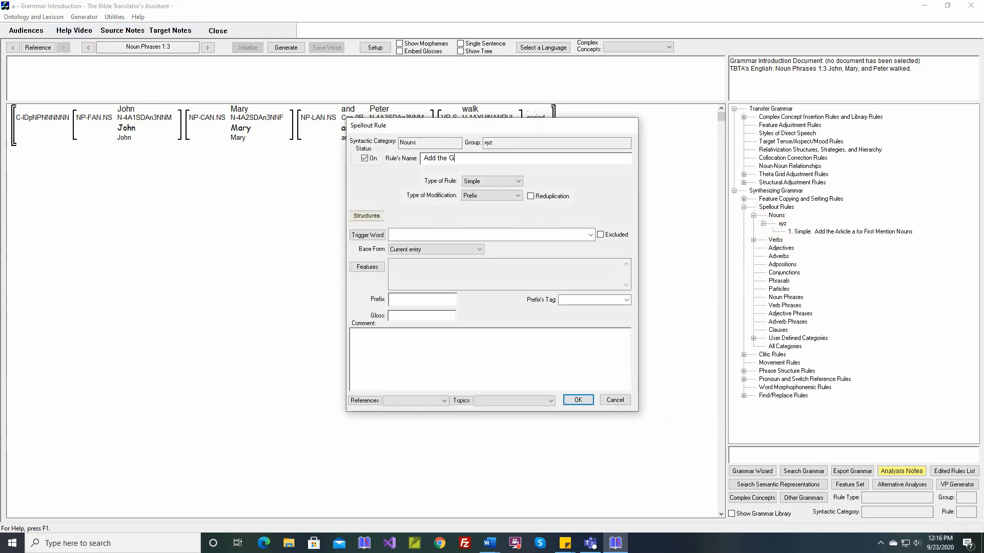
pyautogui.write('Add the Gender Affixes')
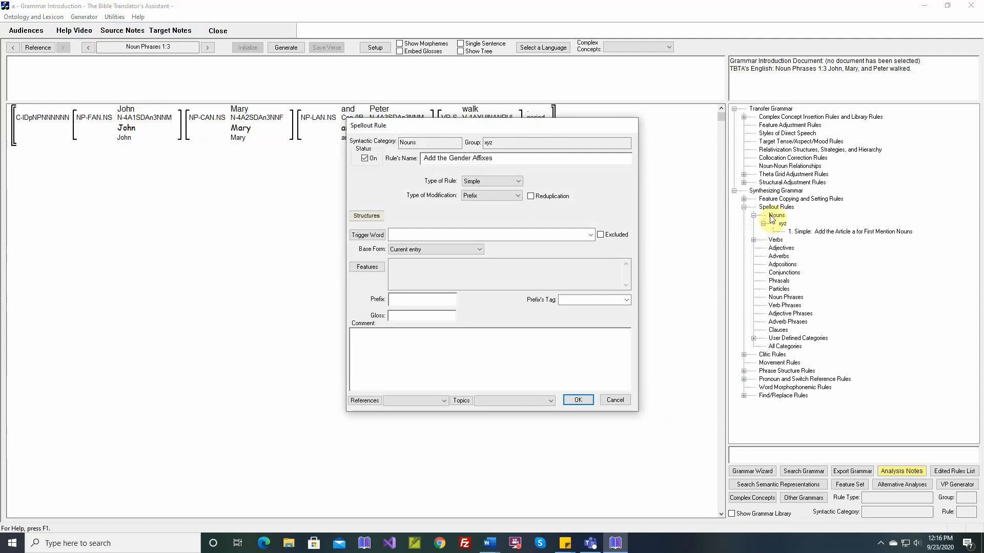
# Make it a Table rule with Prefix modification, using "Gender" as both the layer name and the prefix's tag.
pyautogui.click(519, 182)
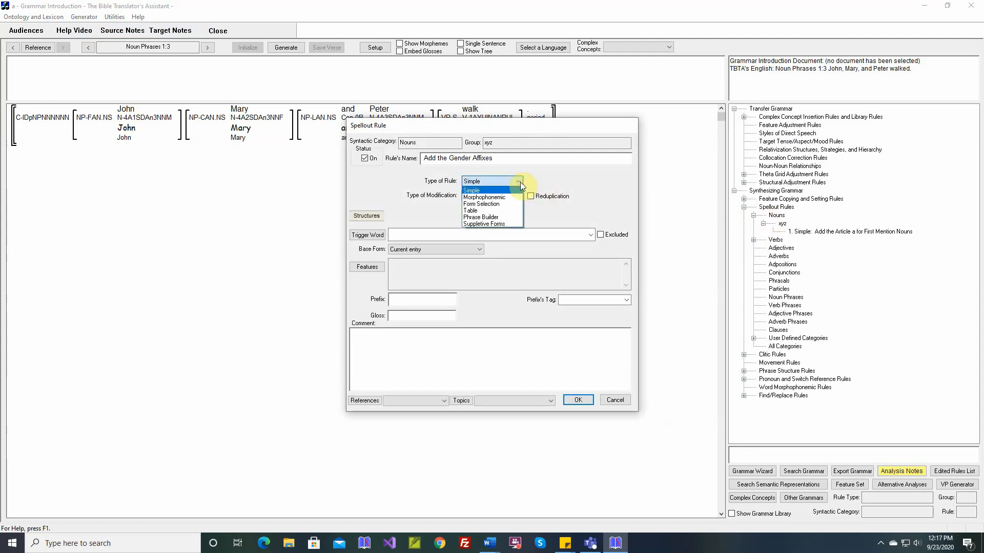
pyautogui.click(481, 207)
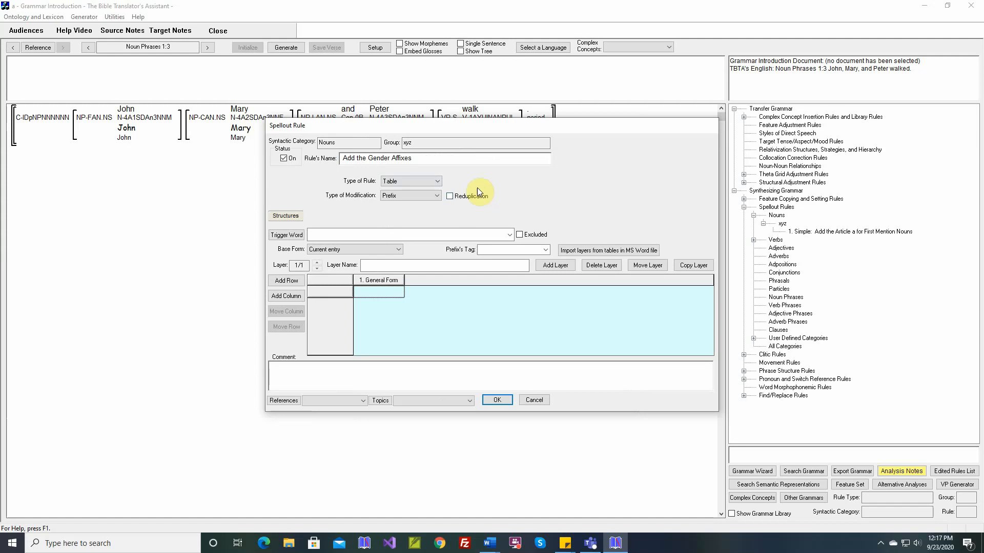
pyautogui.click(437, 195)
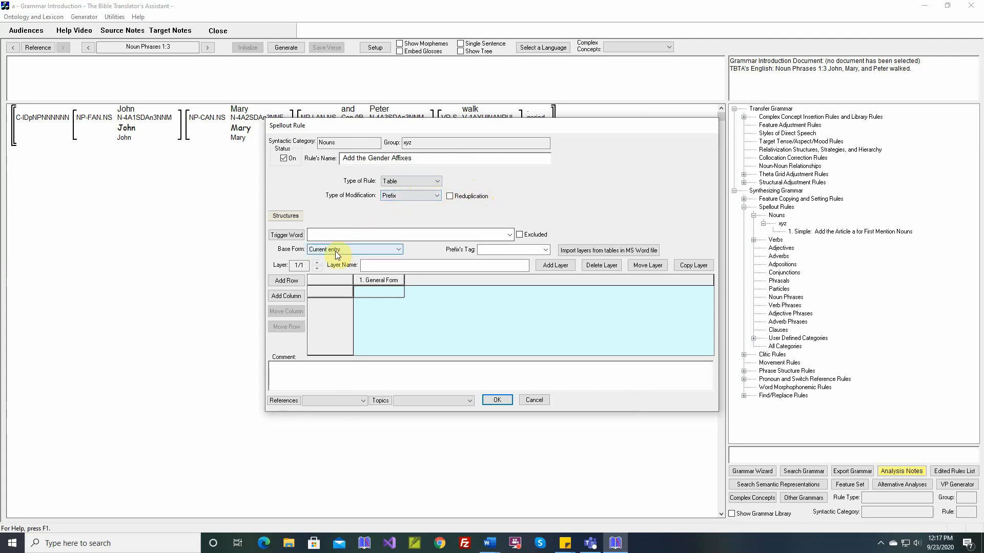
pyautogui.click(380, 266)
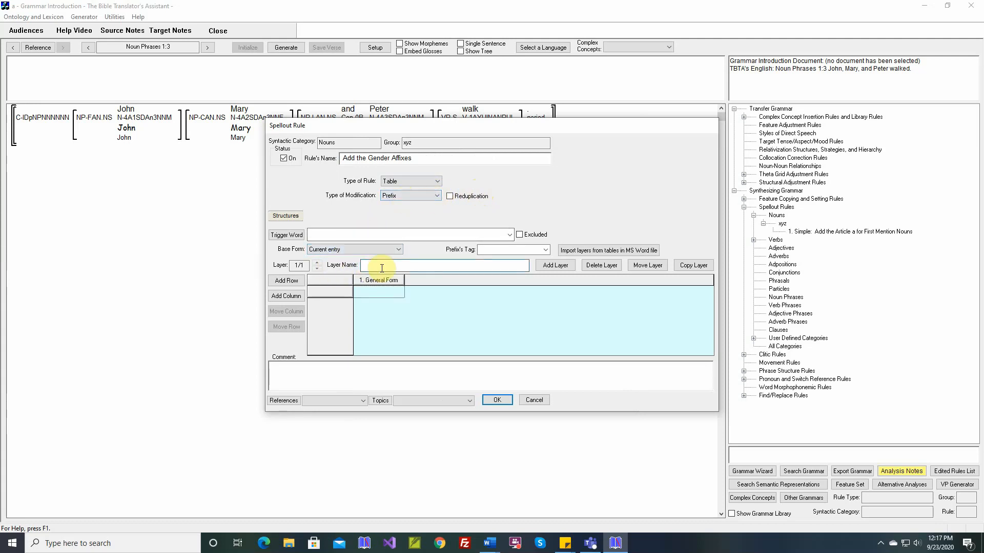
pyautogui.write('Gender')
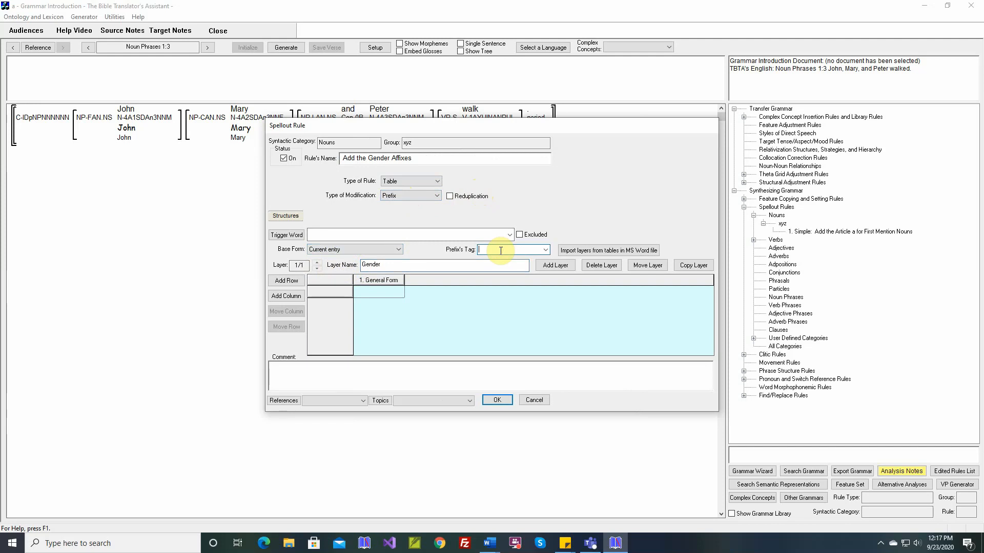
pyautogui.write('Gender')
# Rename the General Form column as Masculine and restrict it to nouns with the Masculine gender feature.
pyautogui.doubleClick(372, 281)
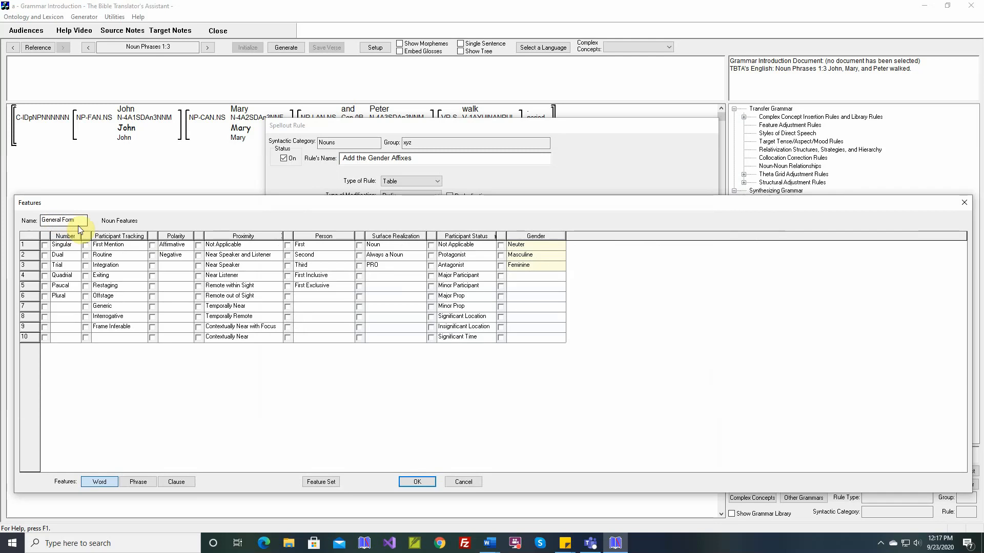
pyautogui.click(516, 257)
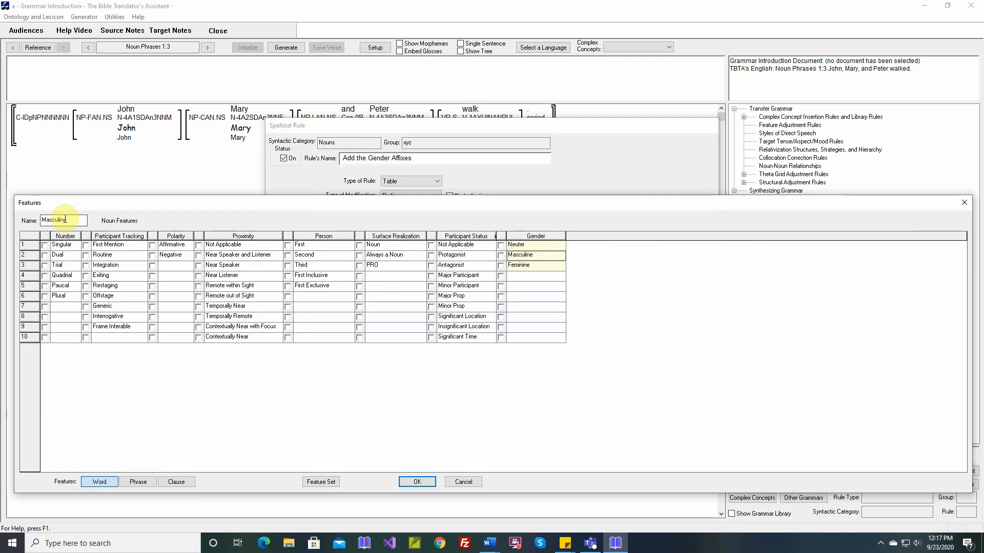
pyautogui.click(501, 256)
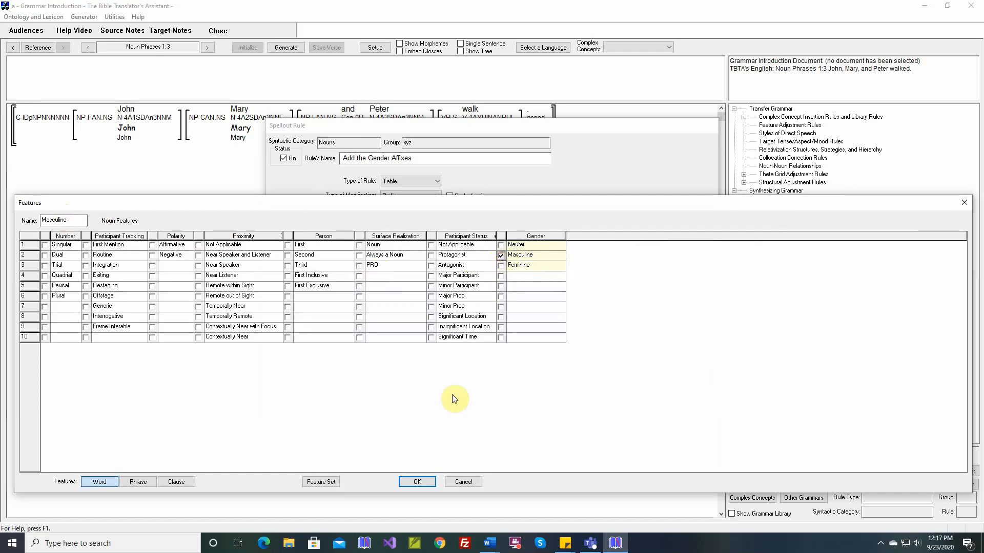
pyautogui.click(419, 482)
# Enter the morpheme "masc" with the gloss "Masculine" in the Masculine column, and widen that column to fit.
pyautogui.doubleClick(391, 295)
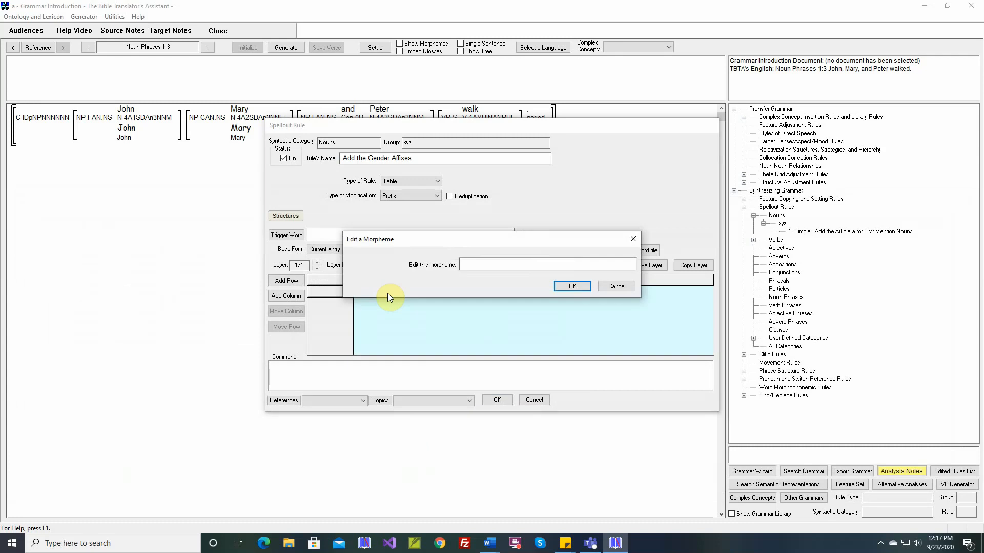
pyautogui.write('masc')
pyautogui.press('Return')
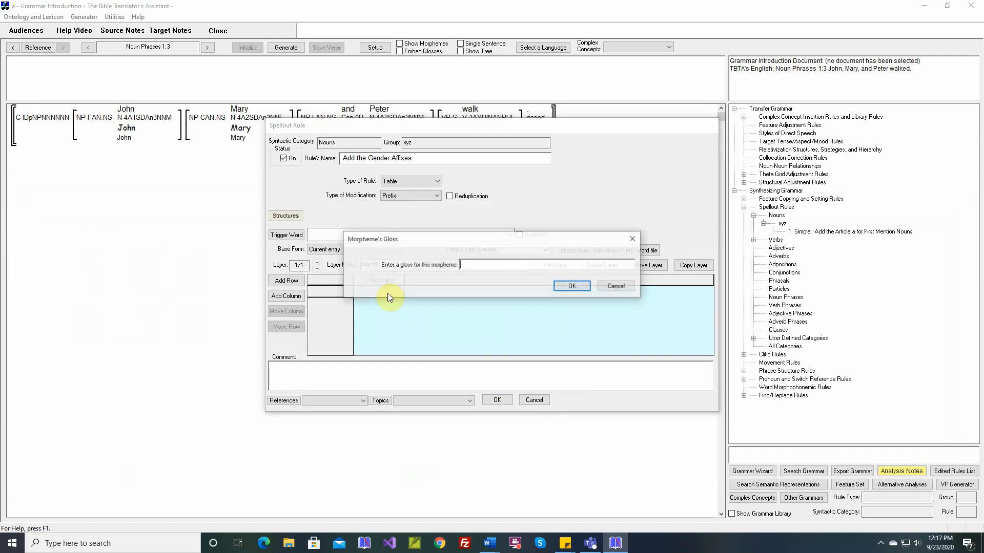
pyautogui.write('Ma')
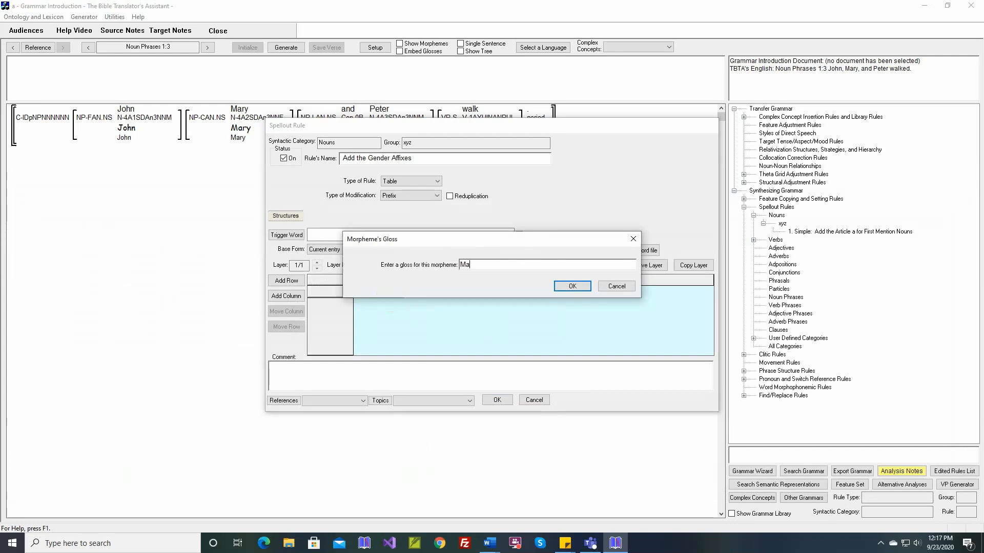
pyautogui.write('sculine')
pyautogui.press('Return')
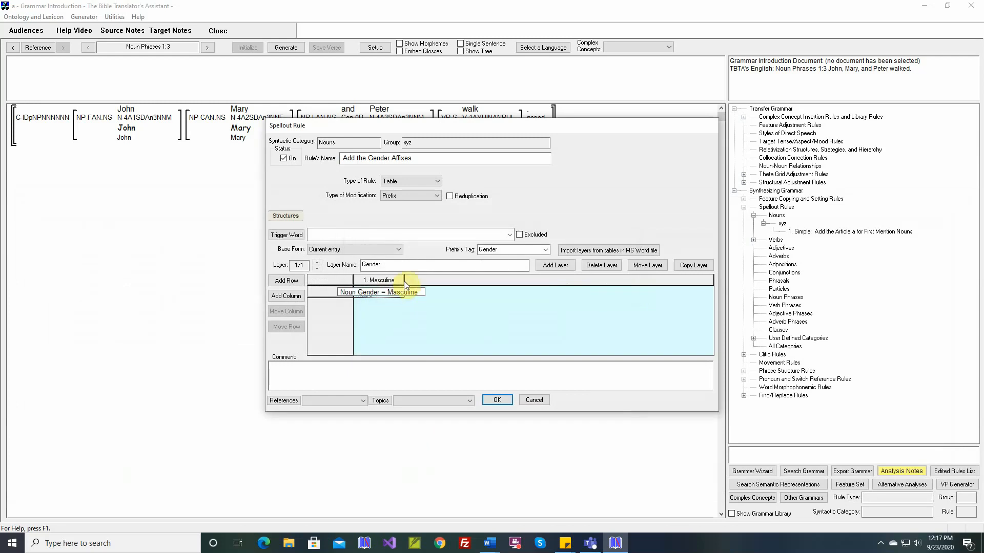
pyautogui.moveTo(403, 281); pyautogui.dragTo(437, 281)
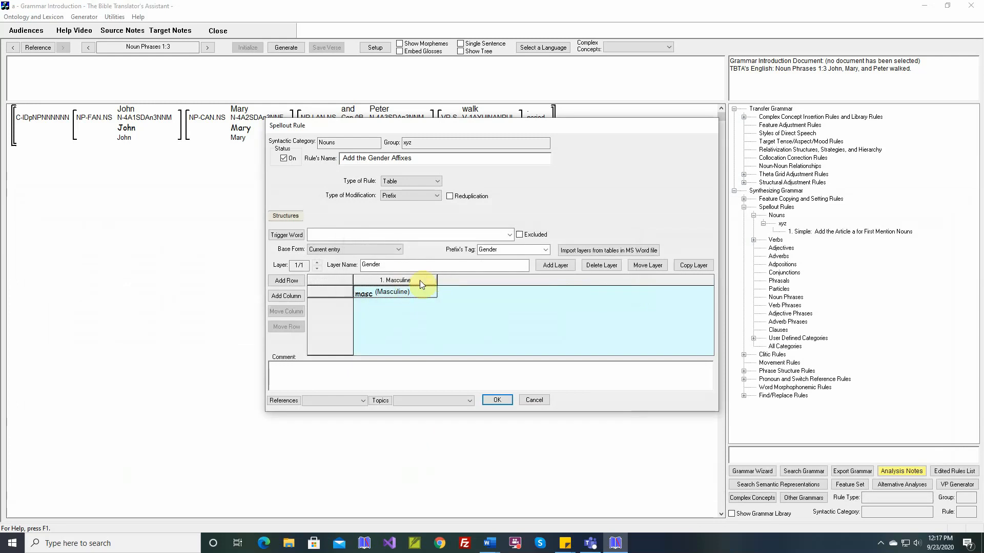
# Add a second table column named Feminine, restricted to nouns with the Feminine gender feature.
pyautogui.click(287, 296)
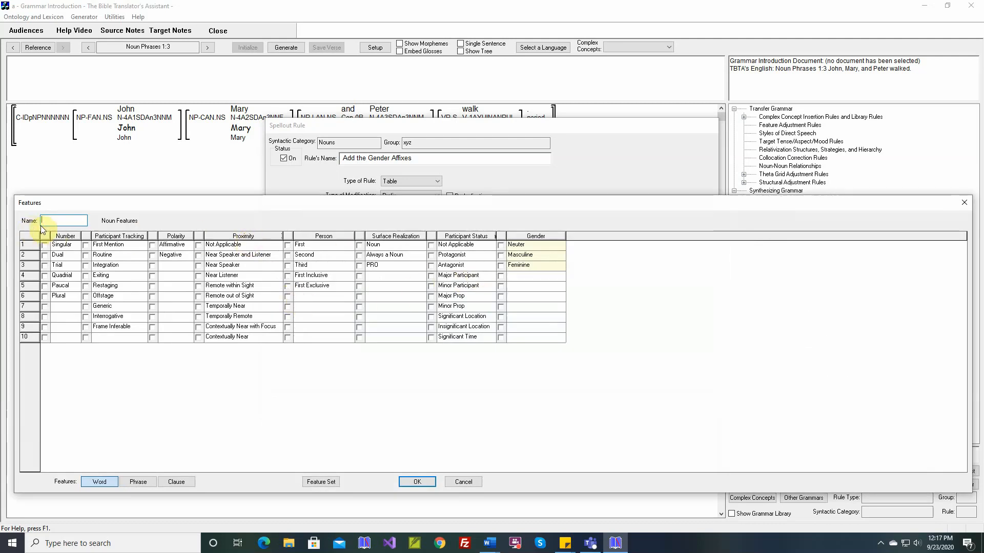
pyautogui.click(519, 267)
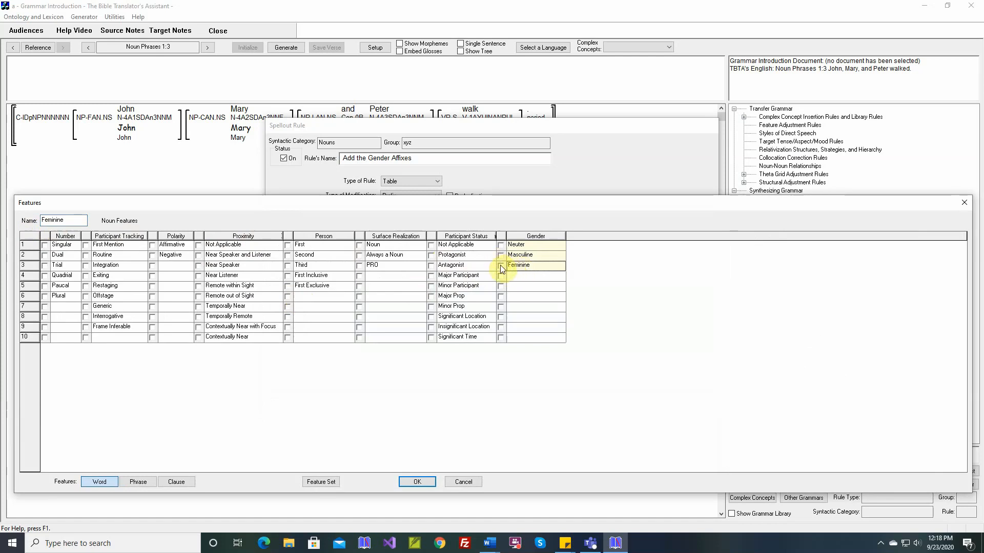
pyautogui.click(500, 266)
pyautogui.click(417, 481)
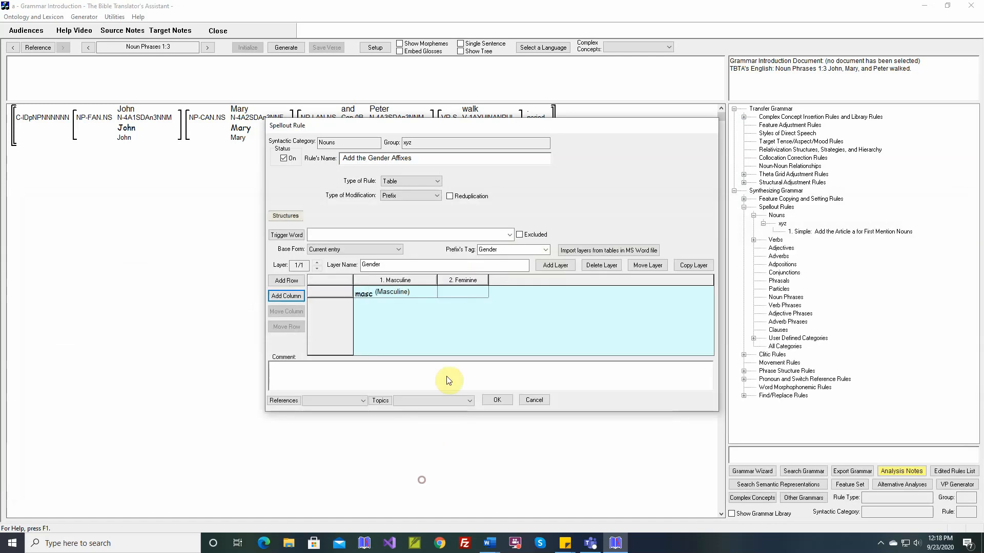
# Enter the morpheme "fem" with the gloss "Feminine" in the Feminine column, and widen that column slightly.
pyautogui.doubleClick(464, 294)
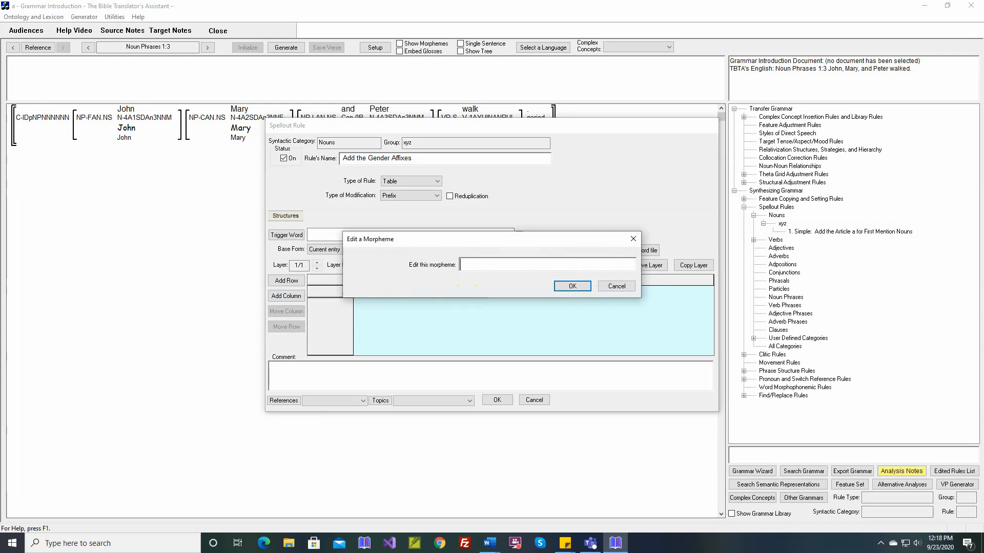
pyautogui.write('fem')
pyautogui.press('Return')
pyautogui.write('Femin')
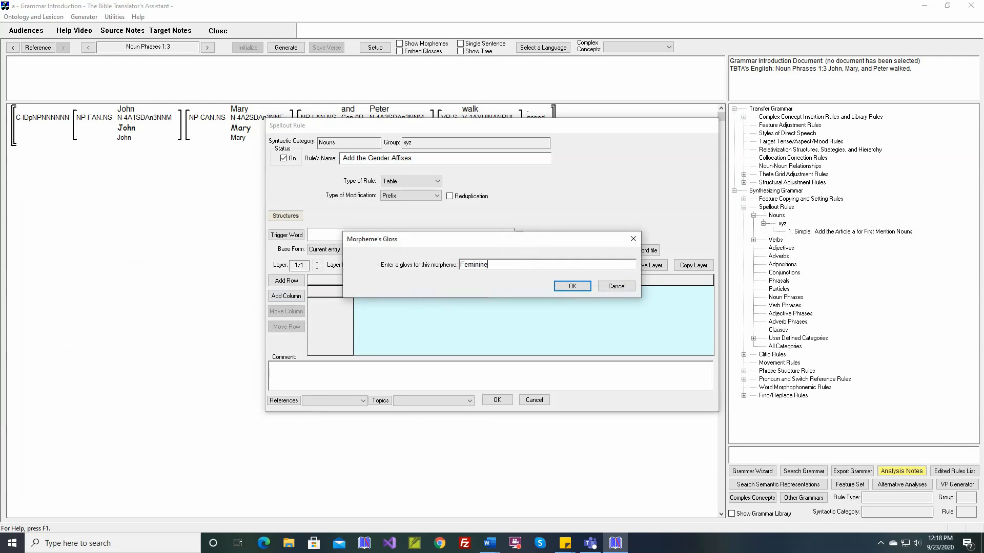
pyautogui.write('ine')
pyautogui.press('Return')
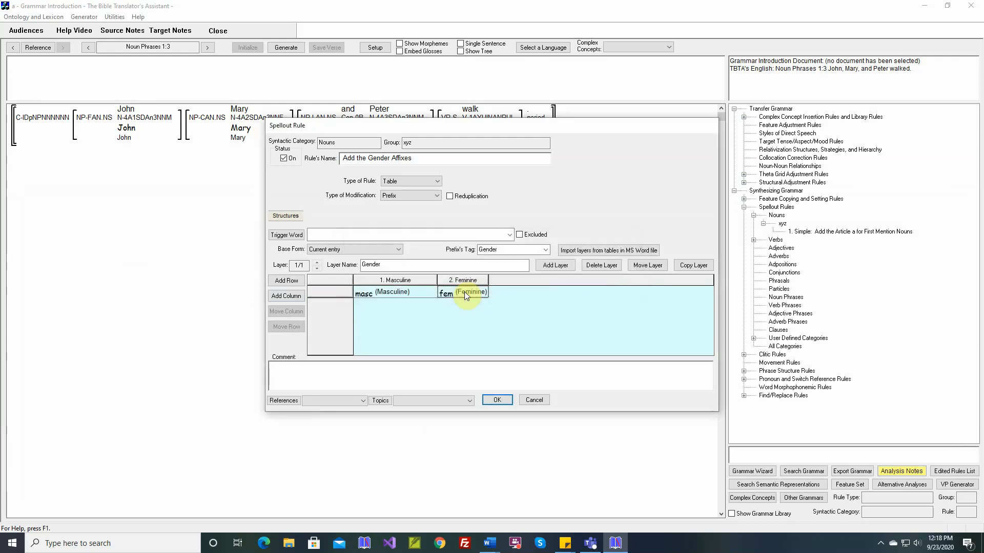
pyautogui.moveTo(489, 281); pyautogui.dragTo(498, 281)
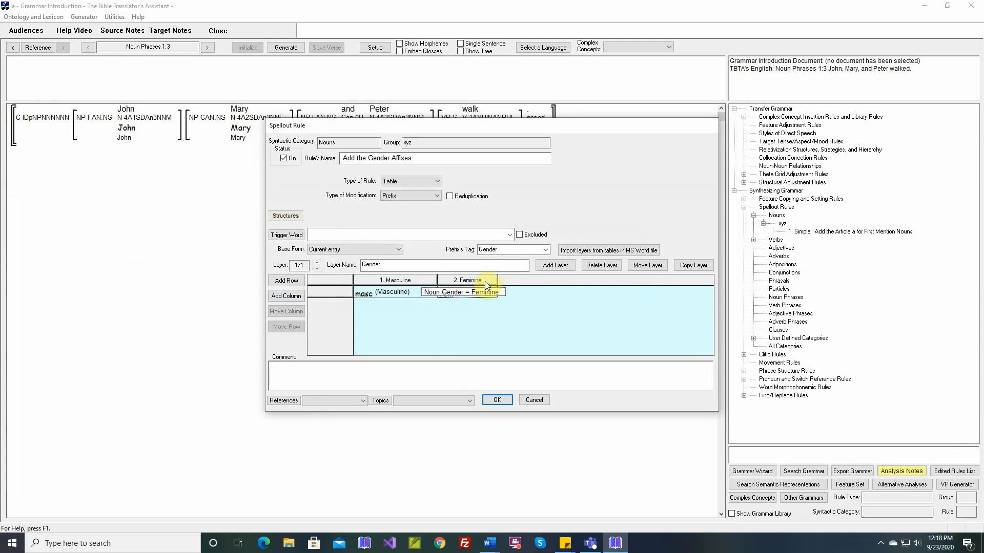
# Add a third table column named Neuter, restricted to nouns with the Neuter gender feature.
pyautogui.click(292, 298)
pyautogui.click(521, 246)
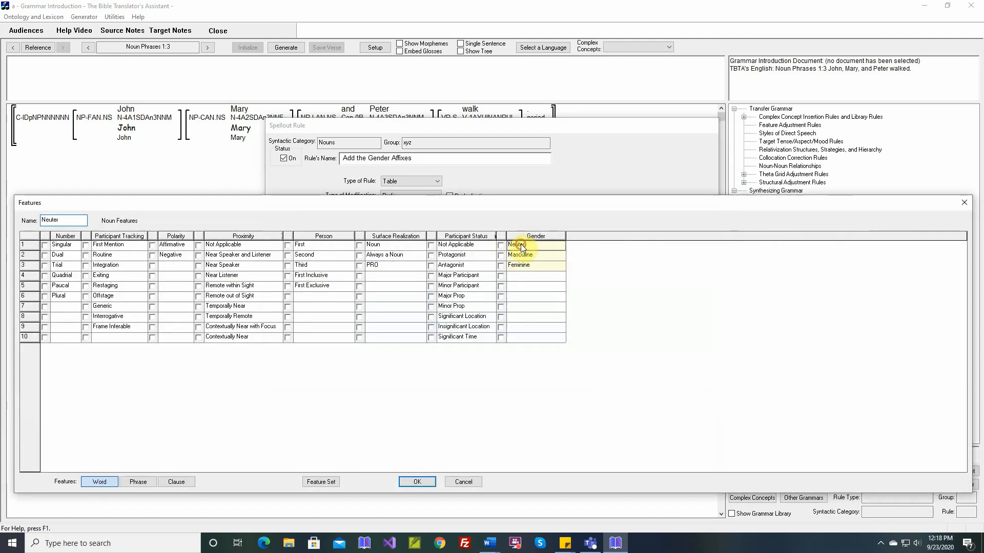
pyautogui.click(500, 245)
pyautogui.click(419, 482)
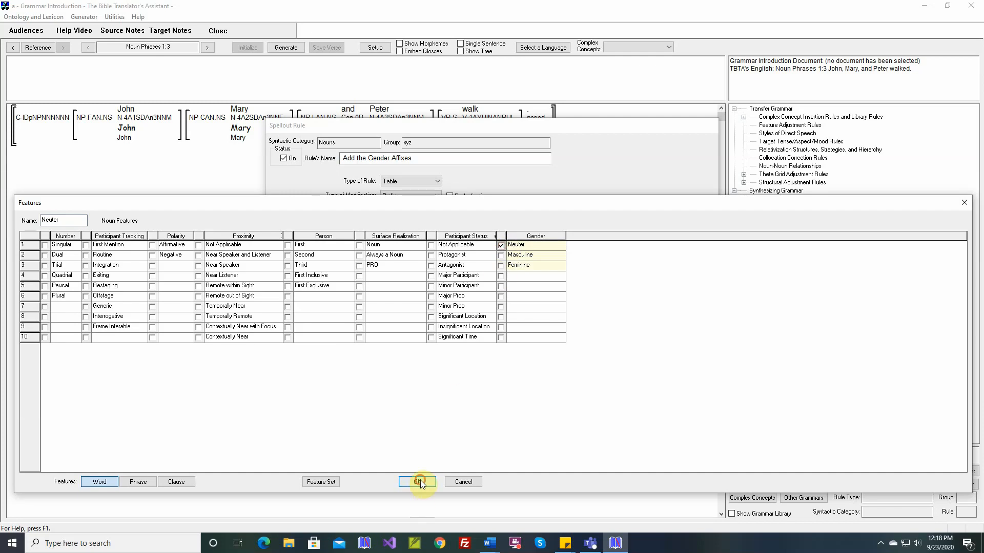
# Enter the morpheme "neut" with the gloss "Neuter" in the Neuter column.
pyautogui.doubleClick(520, 294)
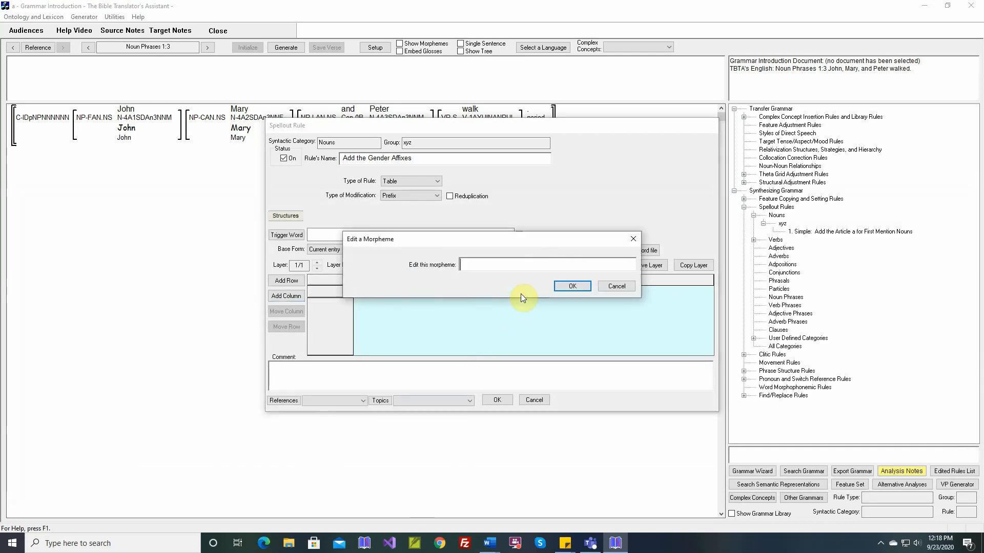
pyautogui.write('neu-')
pyautogui.press('Return')
pyautogui.write('N')
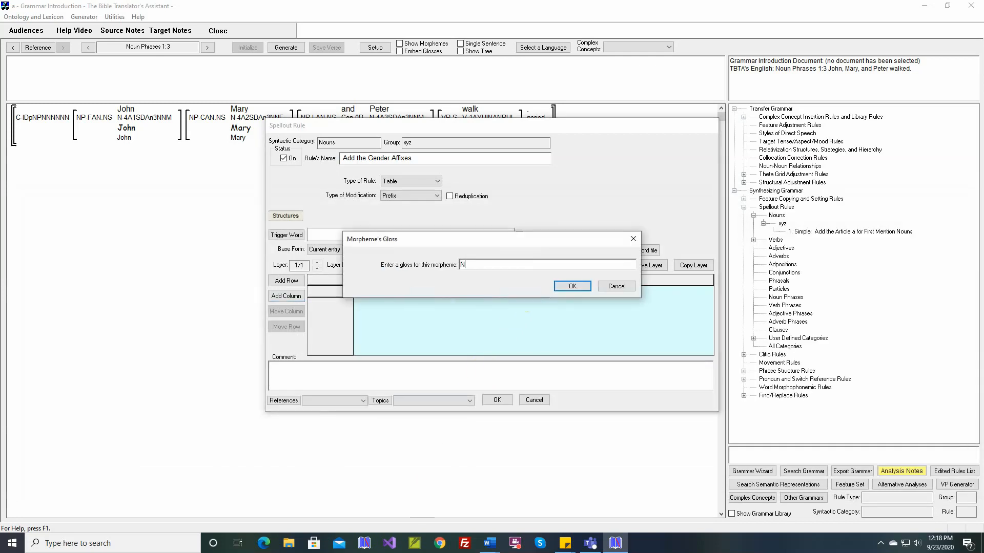
pyautogui.write('euter')
pyautogui.press('Return')
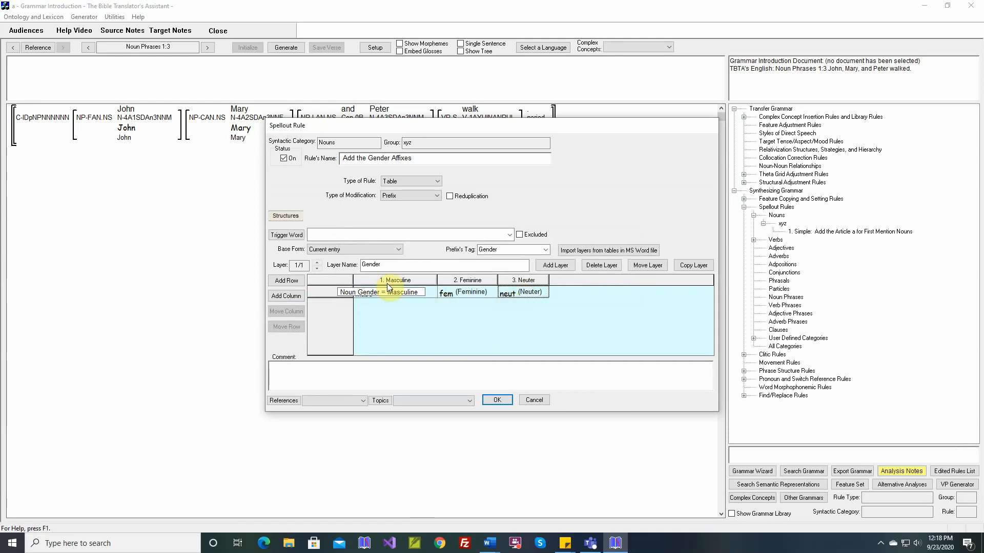
# Name the table's row "Gender" without selecting any features for it.
pyautogui.doubleClick(329, 293)
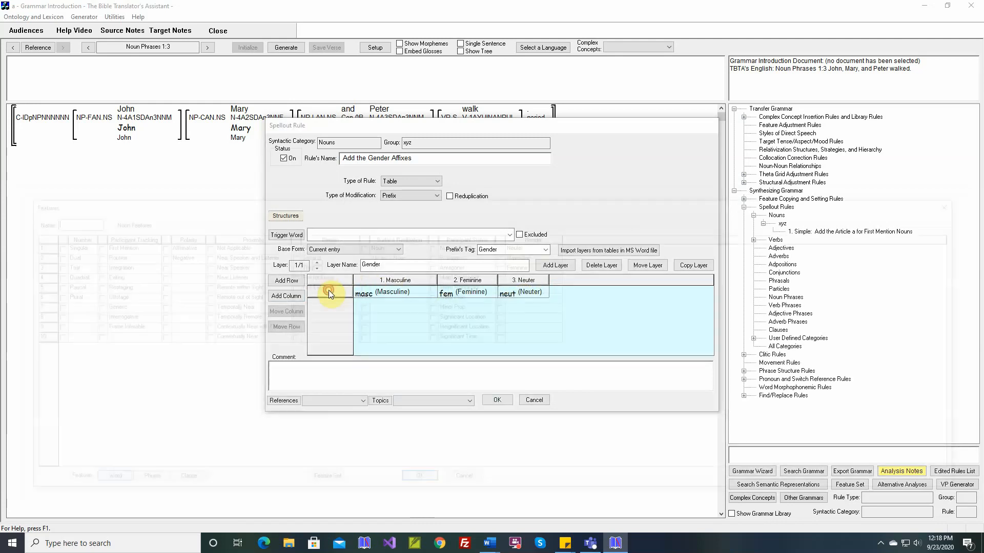
pyautogui.write('Gender')
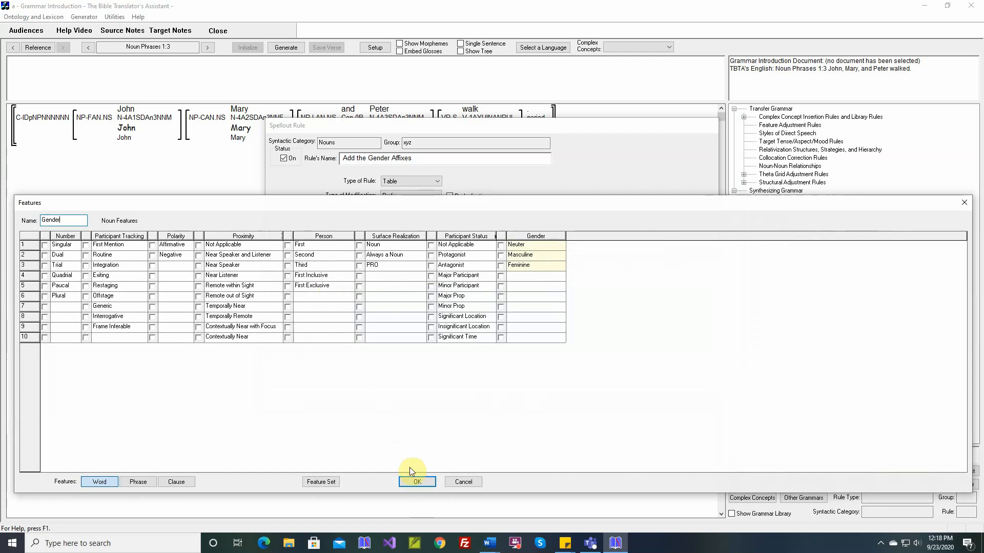
pyautogui.click(421, 481)
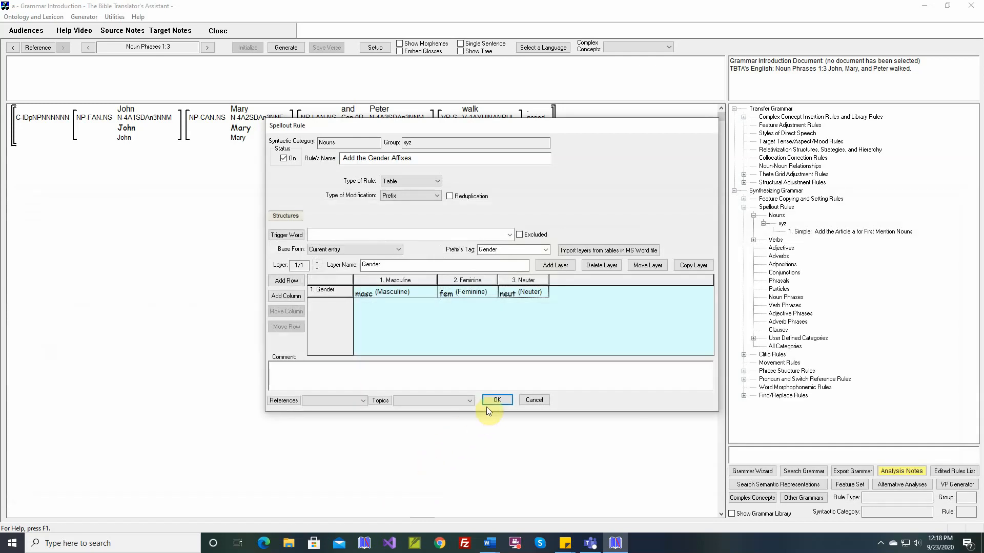
# Save the Add the Gender Affixes rule and generate verse Noun Phrases 1:3 with its morphemes shown.
pyautogui.click(500, 401)
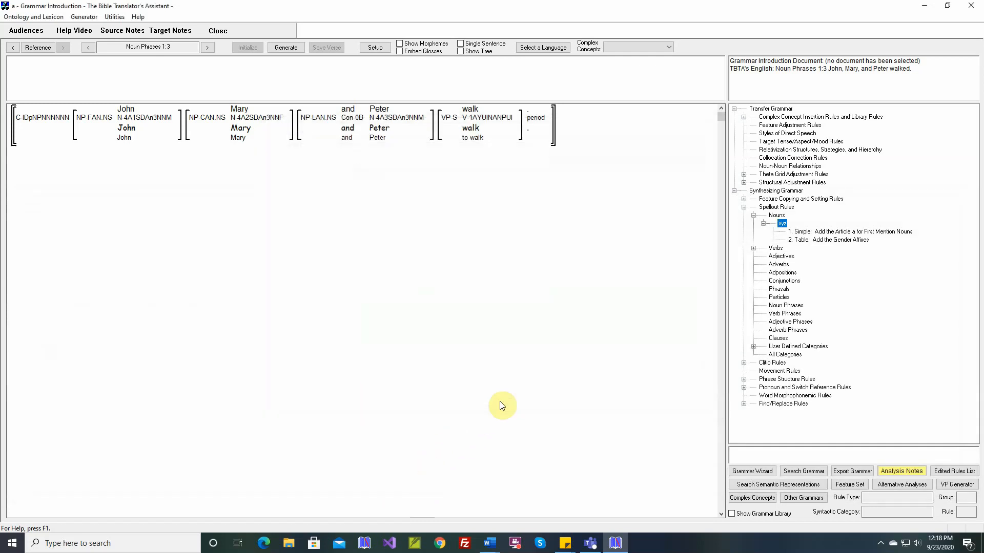
pyautogui.click(286, 48)
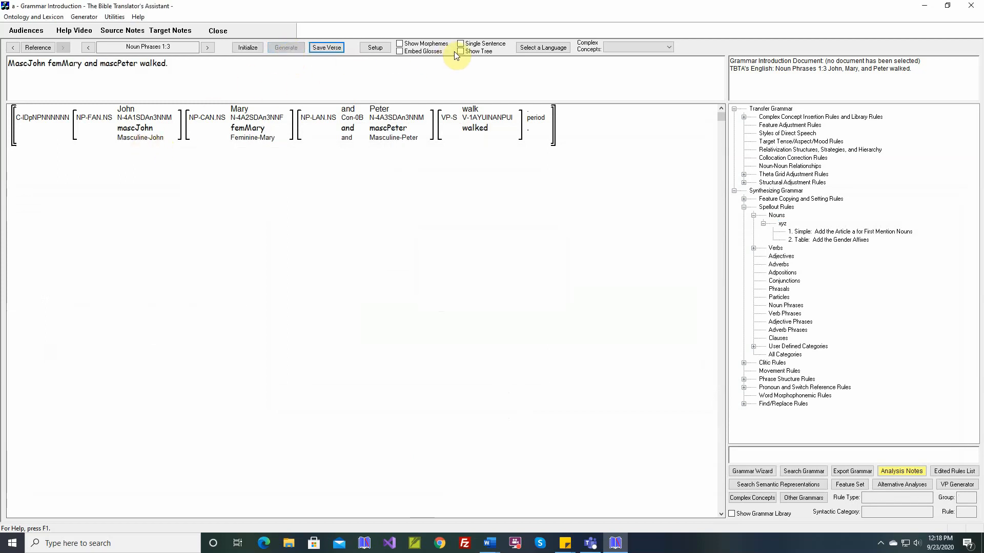
pyautogui.click(400, 44)
pyautogui.moveTo(145, 135)
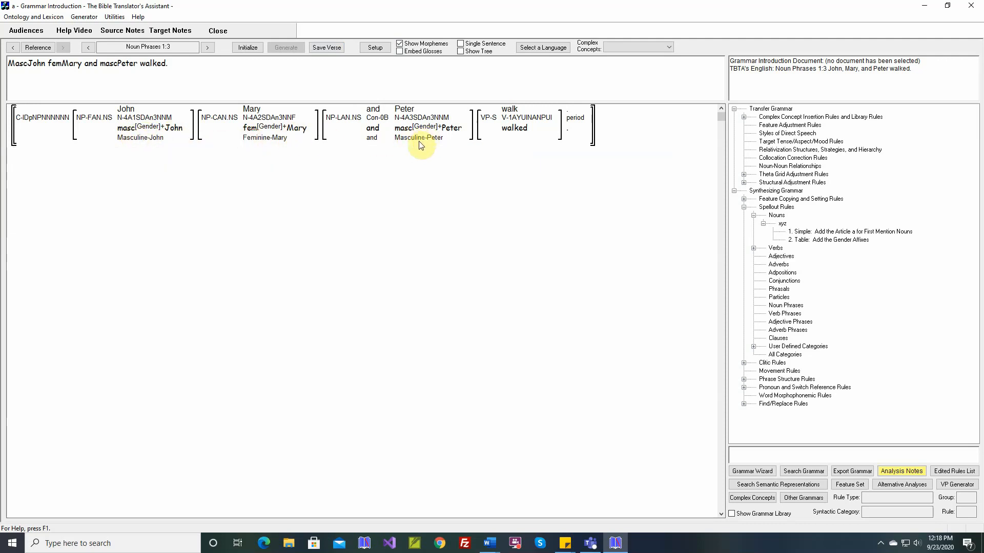
# Change the Add the Gender Affixes rule to a Suffix modification with the tag "Gender", and regenerate the verse.
pyautogui.doubleClick(810, 241)
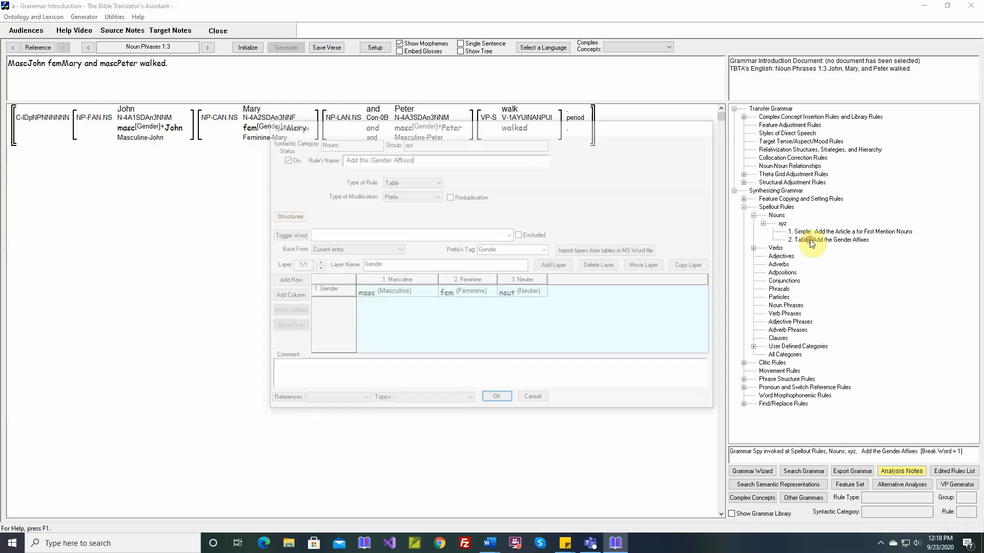
pyautogui.click(438, 195)
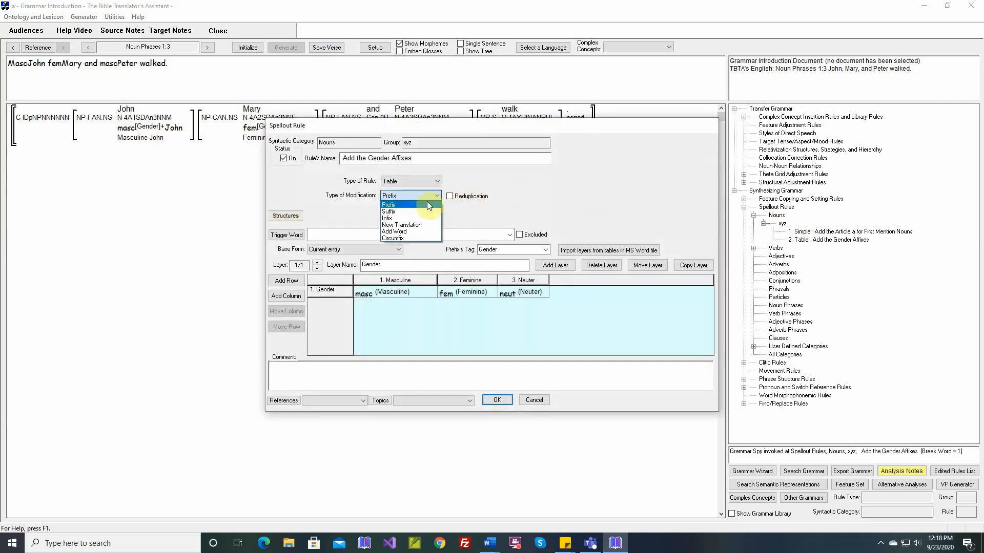
pyautogui.click(420, 211)
pyautogui.click(505, 250)
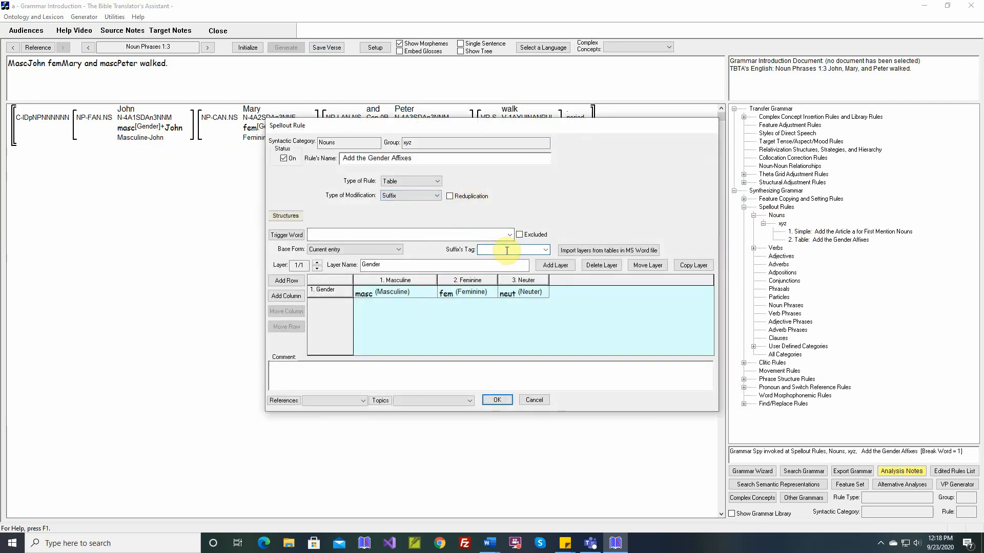
pyautogui.write('Gender')
pyautogui.click(504, 401)
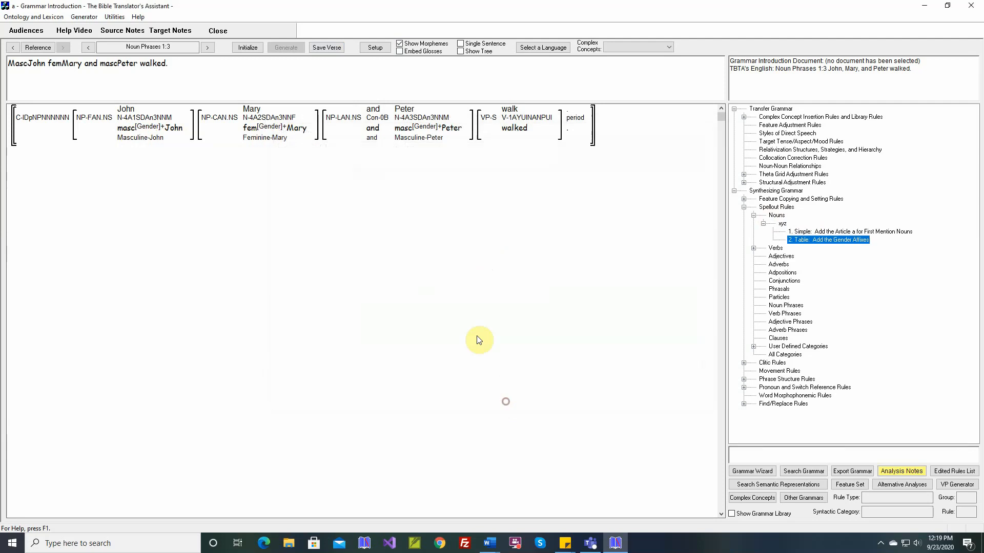
pyautogui.click(250, 48)
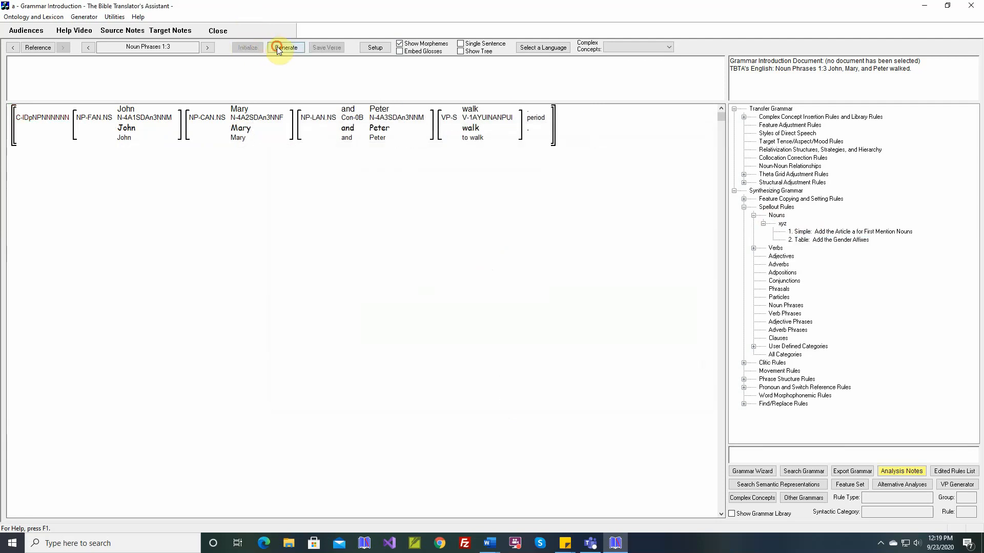
pyautogui.click(277, 47)
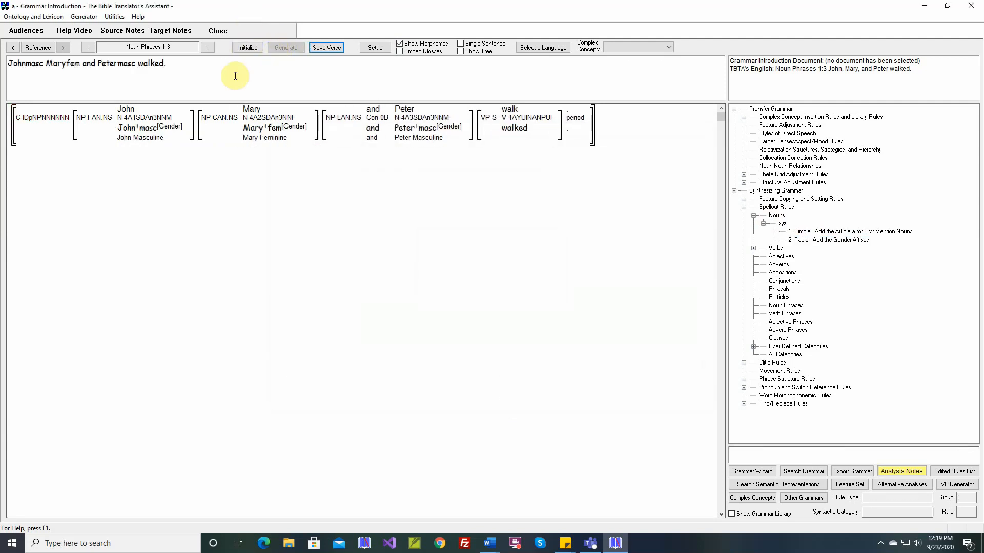
# Change the gender rule to an Infix modification at location 2 with the tag "Gender", and regenerate the verse.
pyautogui.doubleClick(816, 240)
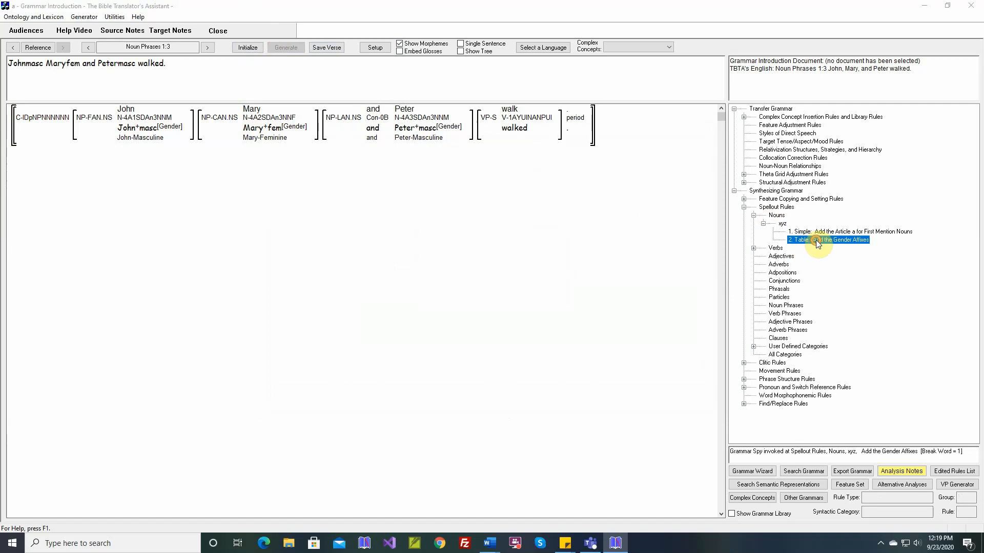
pyautogui.click(438, 197)
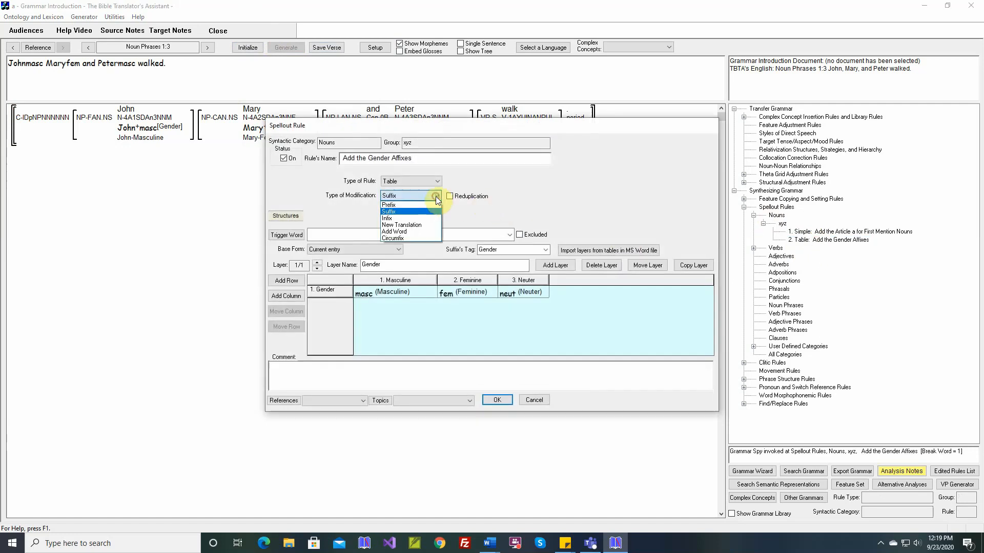
pyautogui.click(414, 218)
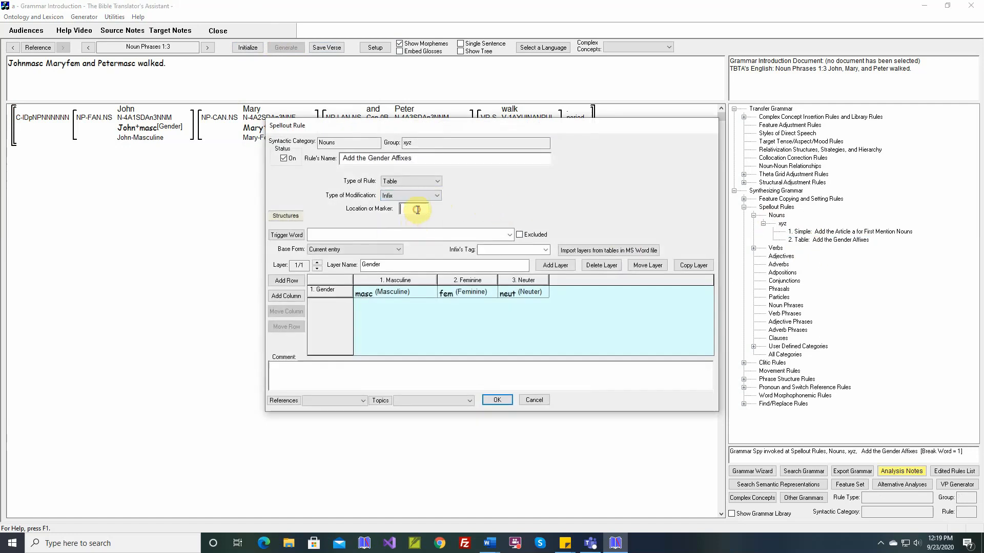
pyautogui.write('2')
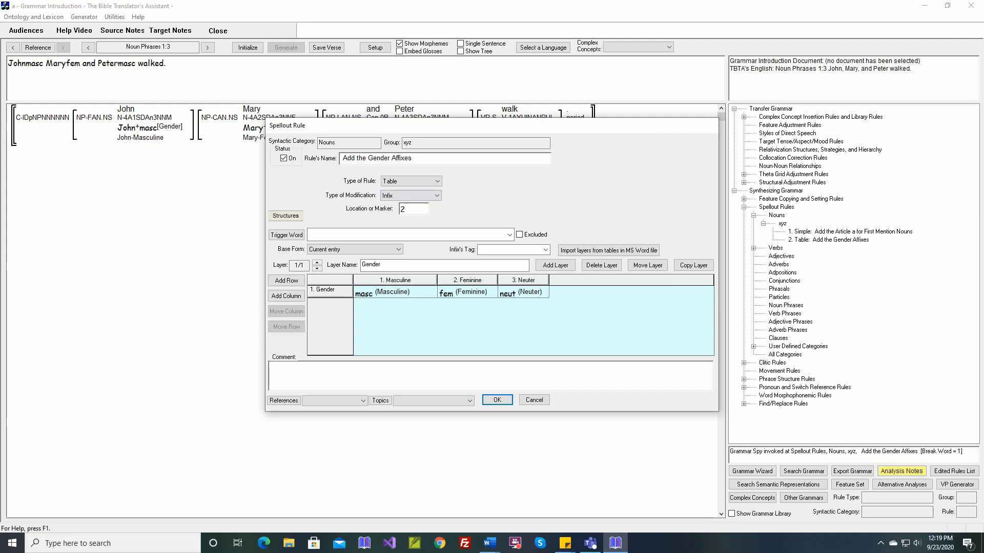
pyautogui.click(498, 399)
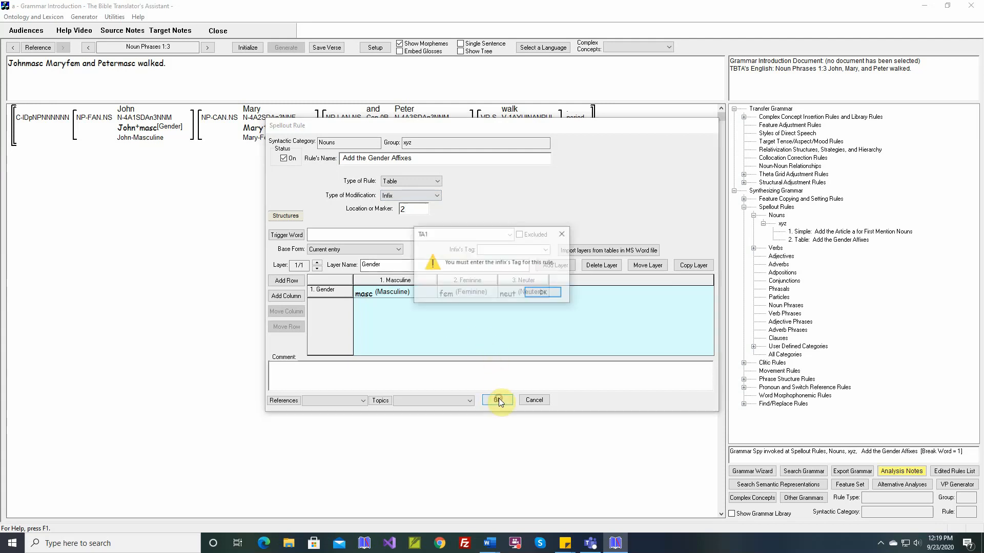
pyautogui.click(543, 296)
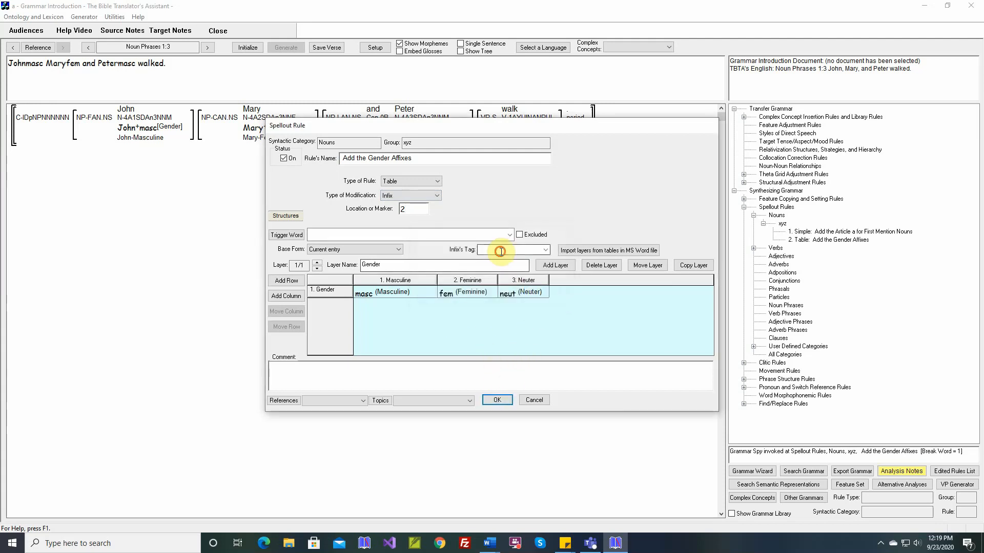
pyautogui.click(502, 251)
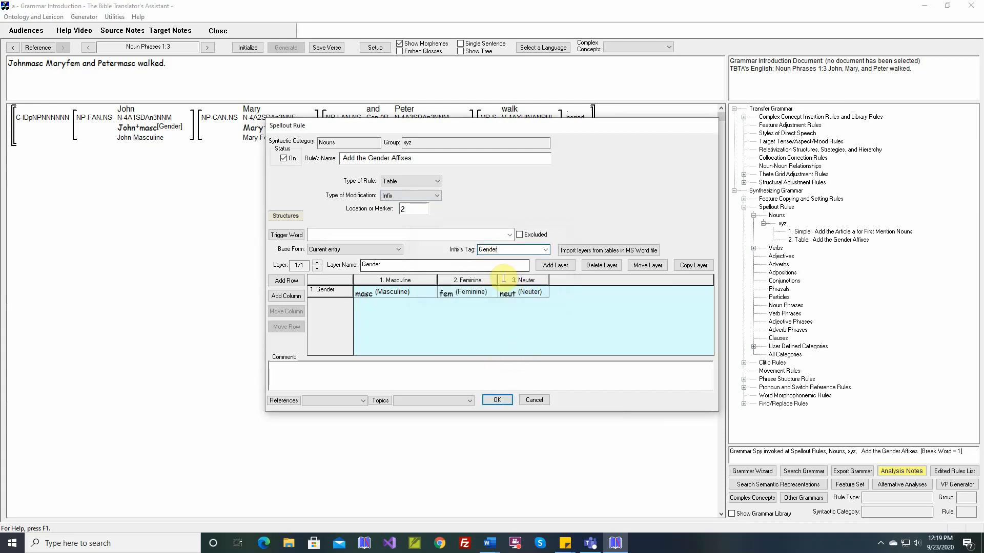
pyautogui.click(497, 400)
pyautogui.click(248, 48)
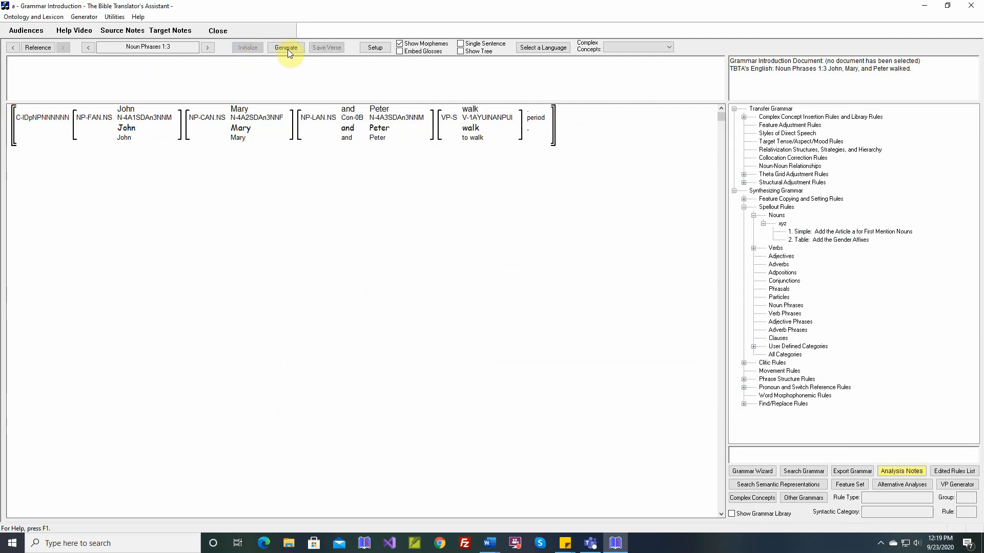
pyautogui.click(286, 47)
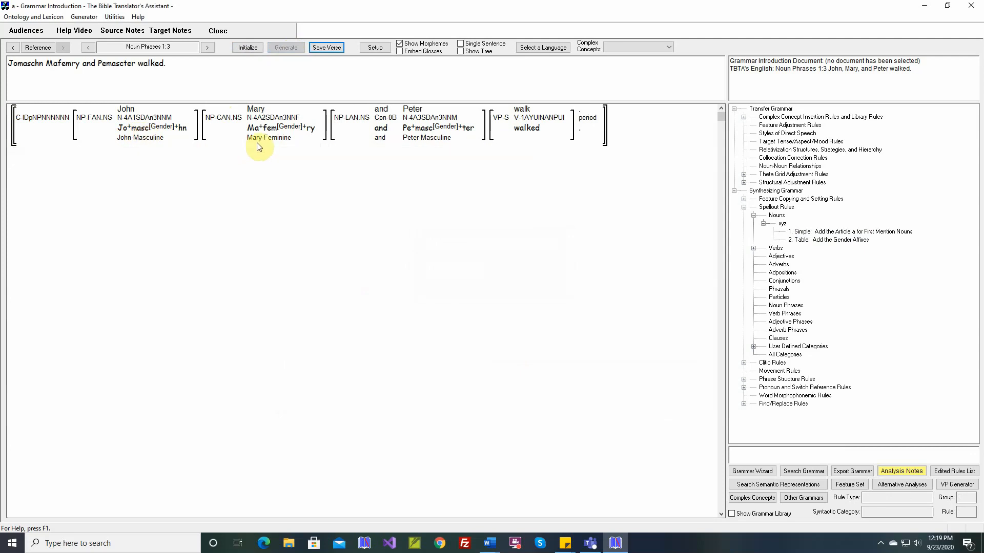
# Change the gender rule's type of modification to New Translation and regenerate the verse.
pyautogui.doubleClick(812, 241)
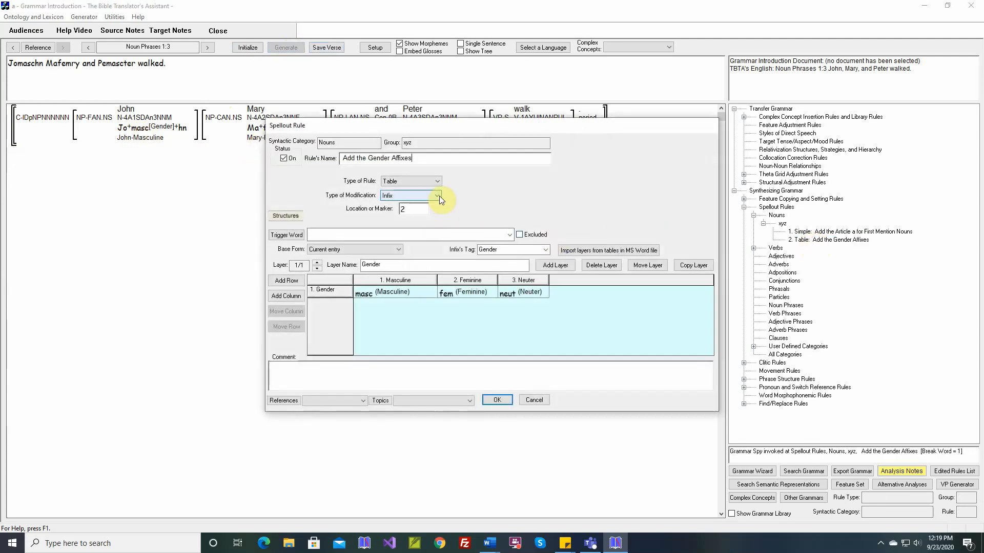
pyautogui.click(439, 195)
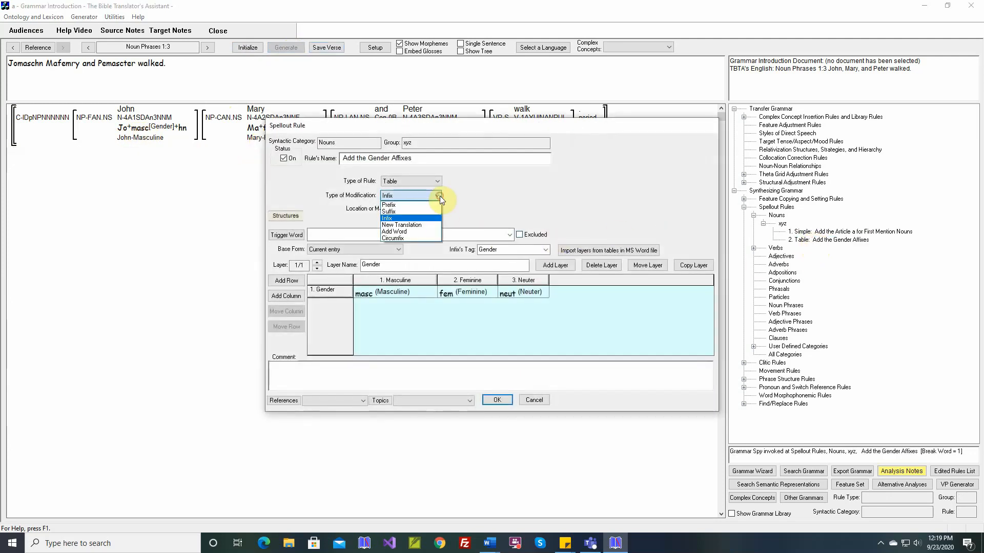
pyautogui.click(418, 225)
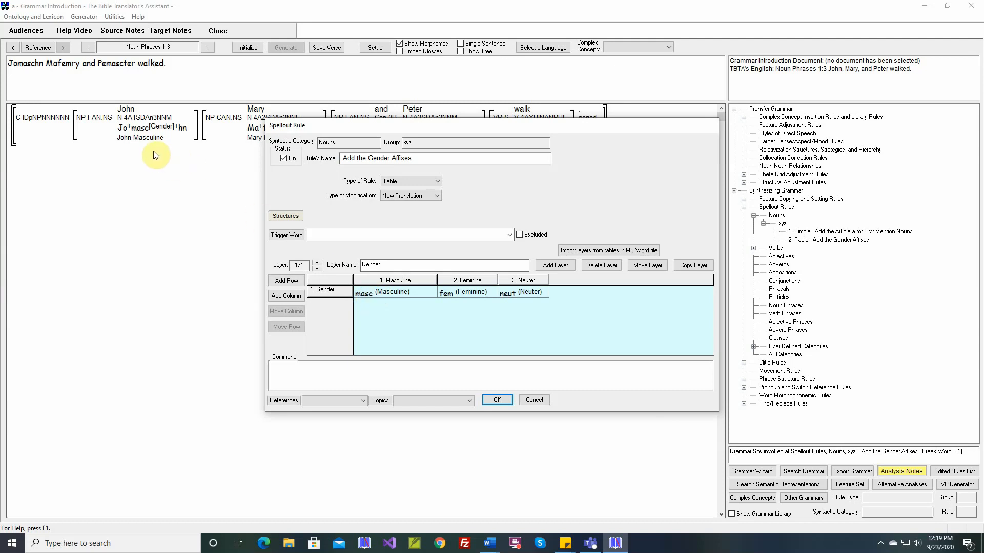
pyautogui.click(492, 400)
pyautogui.click(257, 49)
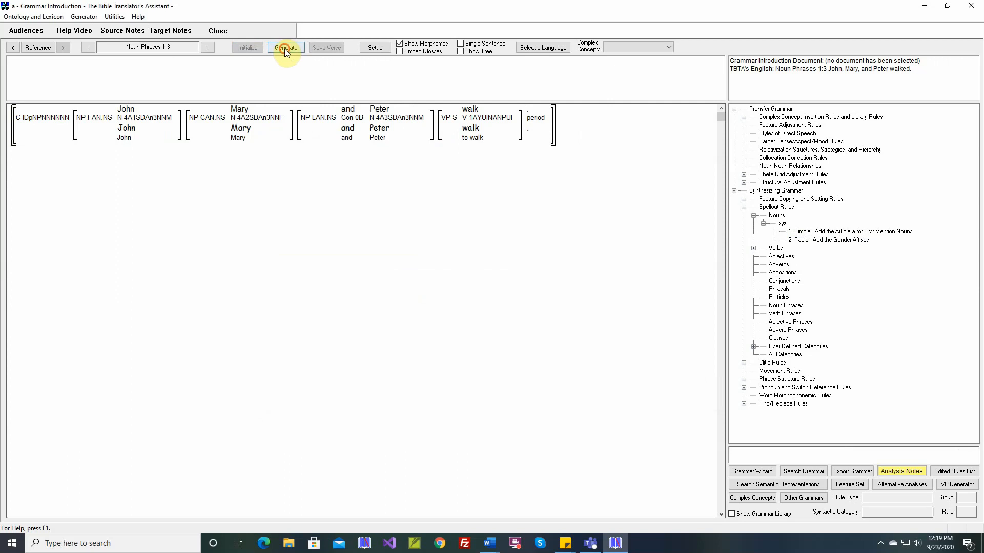
pyautogui.click(284, 48)
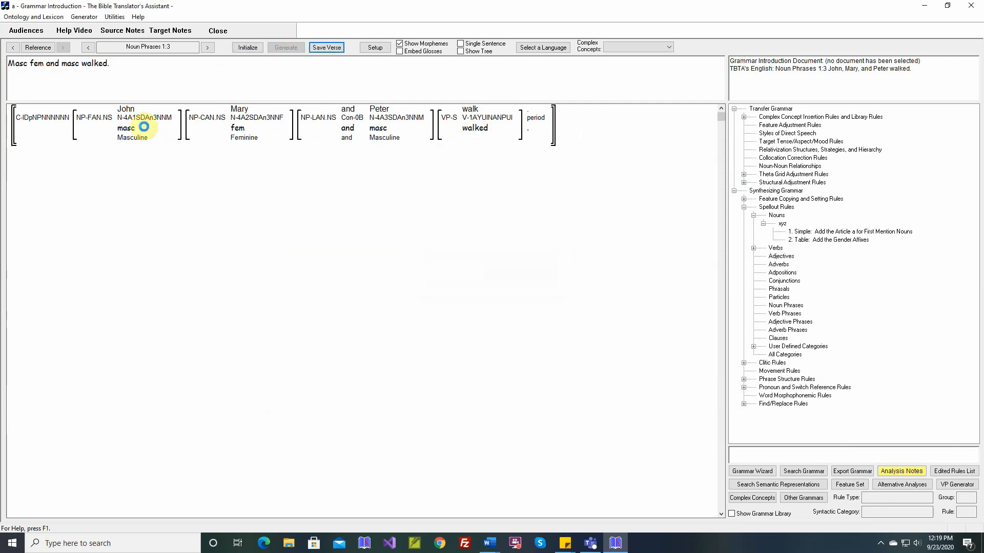
# Set the gender rule to Add Word with the word's tag "Gender", saving it without editing the noun phrase structure rule.
pyautogui.doubleClick(835, 239)
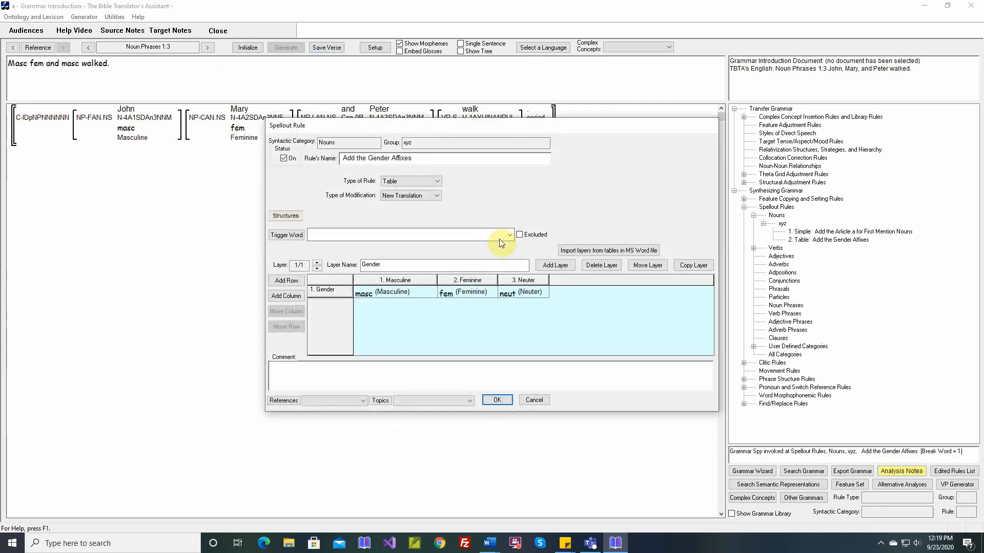
pyautogui.click(437, 195)
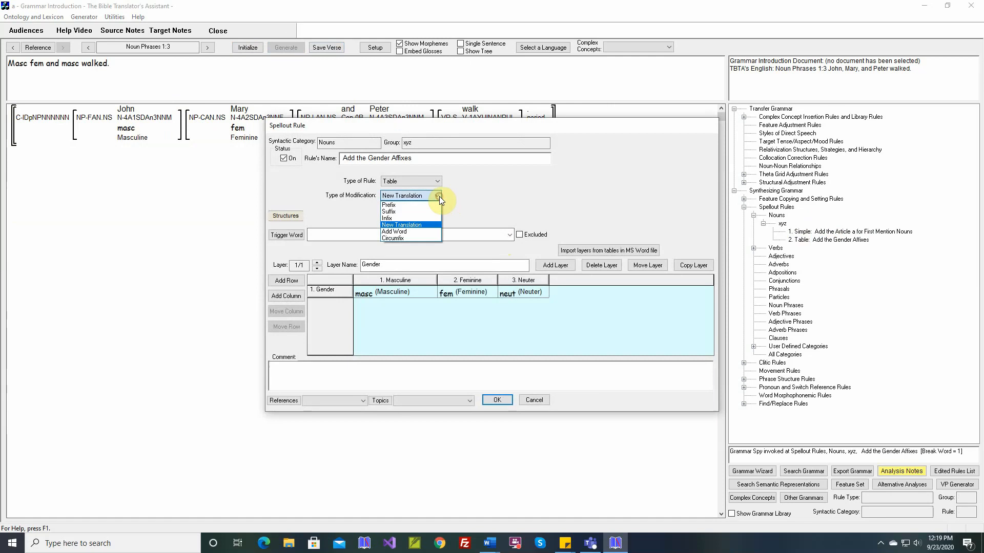
pyautogui.click(406, 231)
pyautogui.click(490, 249)
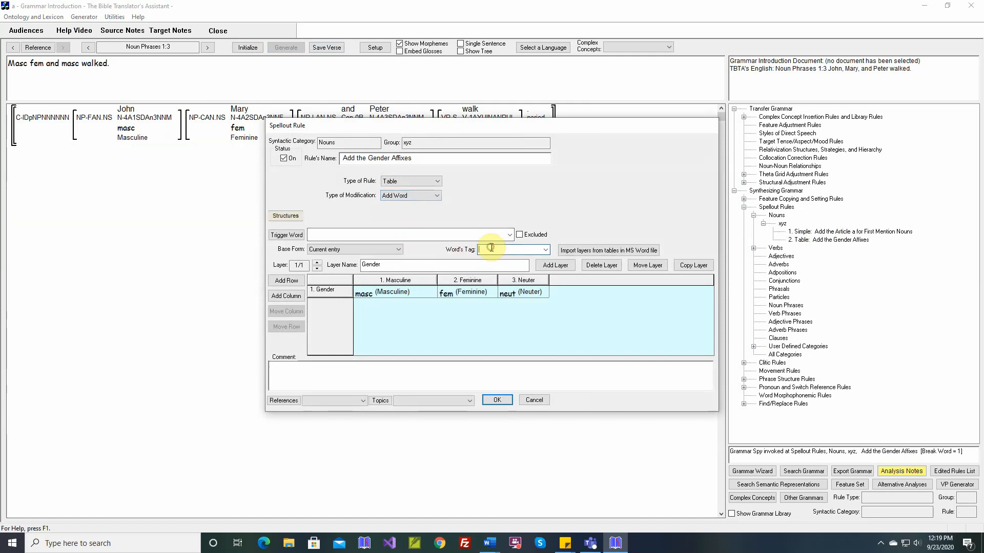
pyautogui.write('Gender')
pyautogui.click(496, 400)
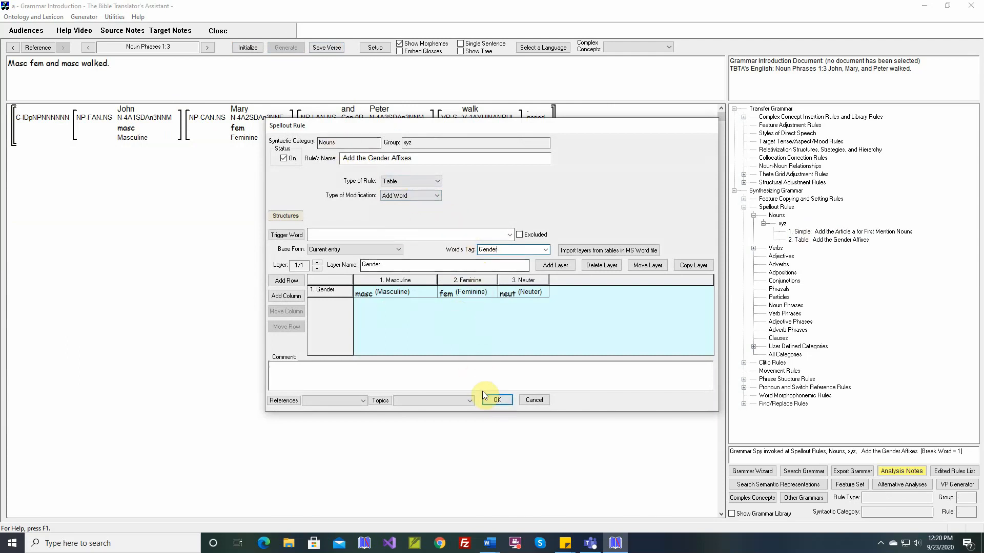
pyautogui.click(493, 400)
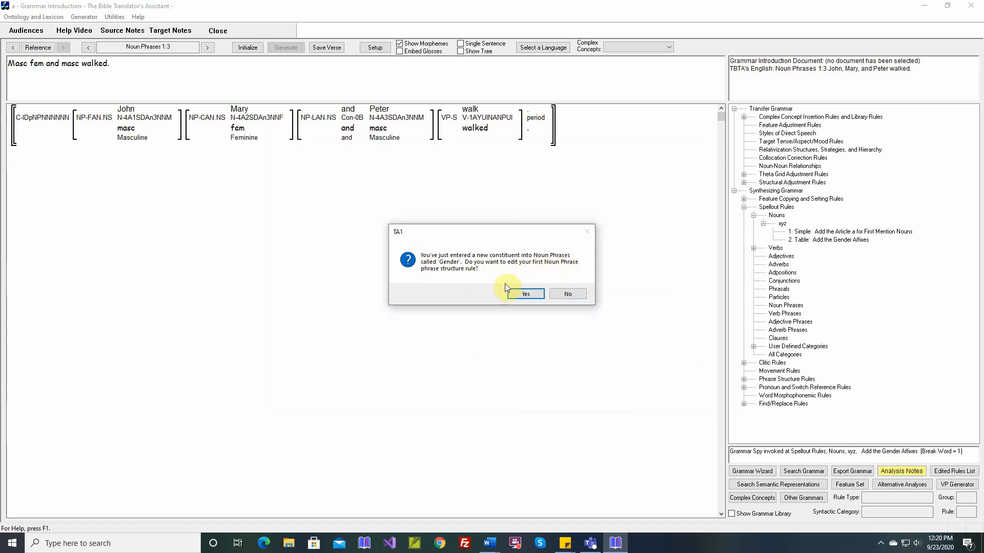
pyautogui.click(570, 293)
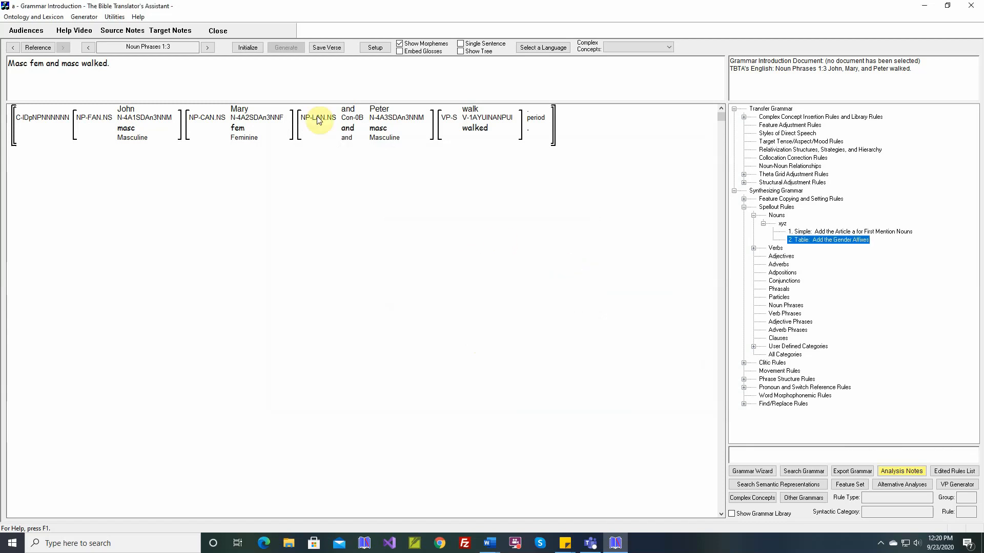
# Regenerate the verse and examine which rules inserted and positioned the word "masc" after John.
pyautogui.click(248, 48)
pyautogui.click(284, 47)
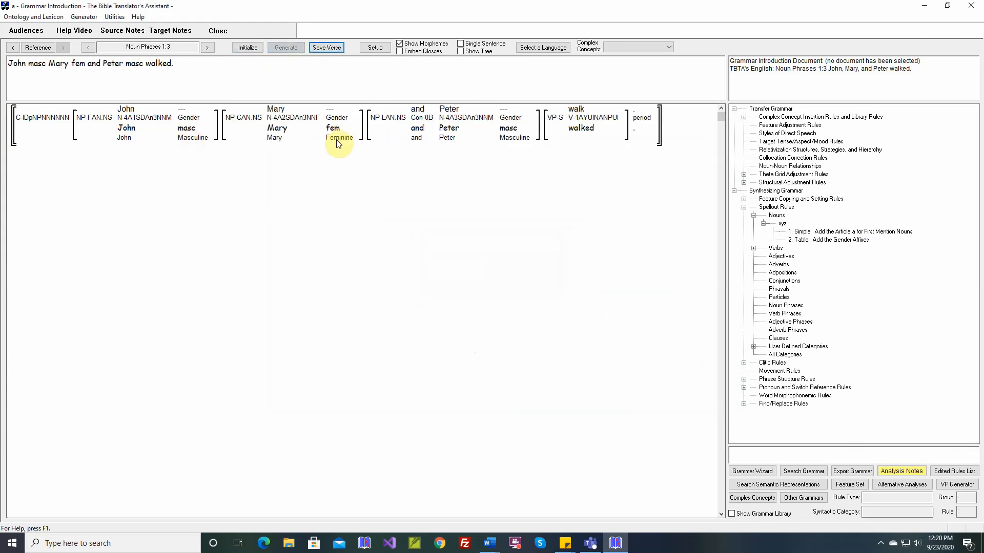
pyautogui.moveTo(193, 132)
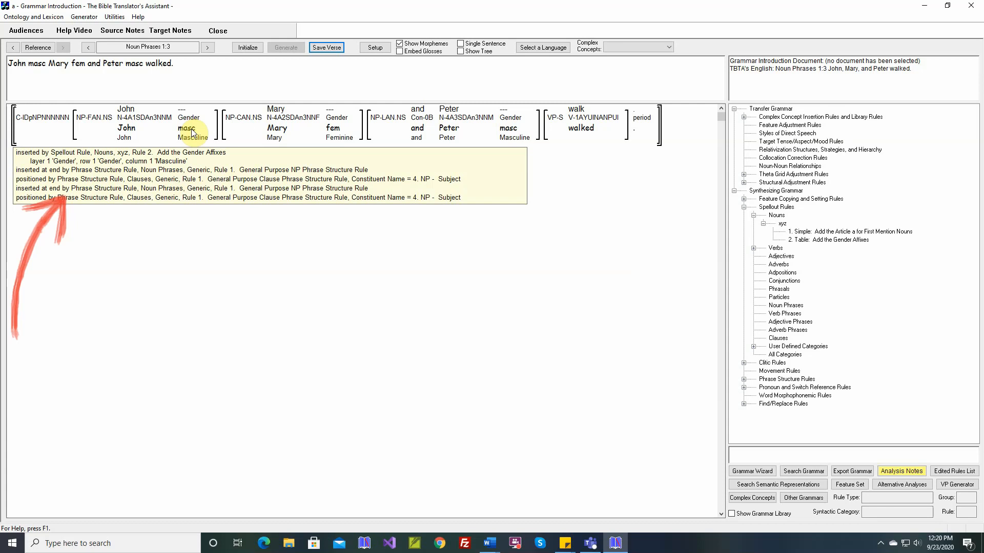
# Reopen the Add the Gender Affixes rule and set its type of modification to Circumfix.
pyautogui.click(799, 240)
pyautogui.doubleClick(800, 240)
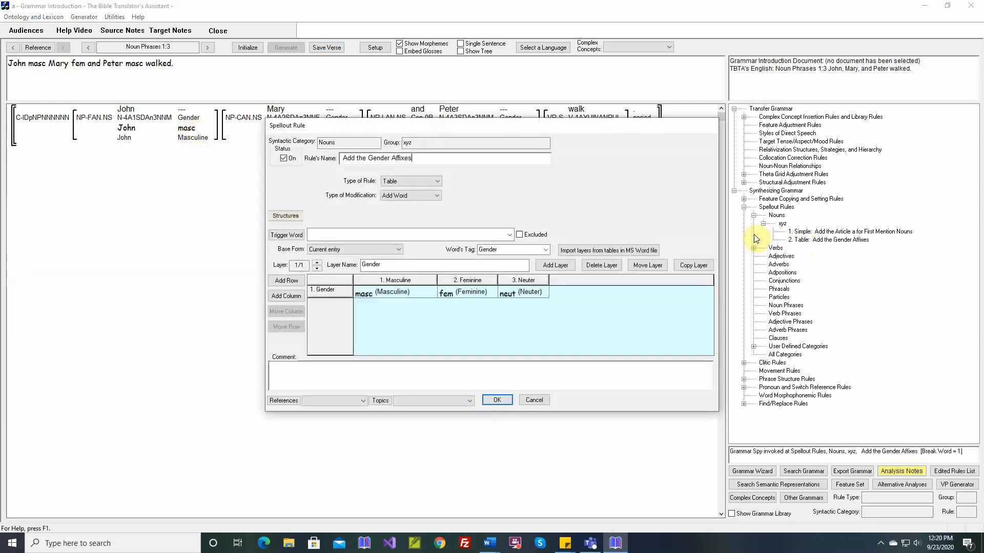
pyautogui.click(439, 195)
pyautogui.click(417, 237)
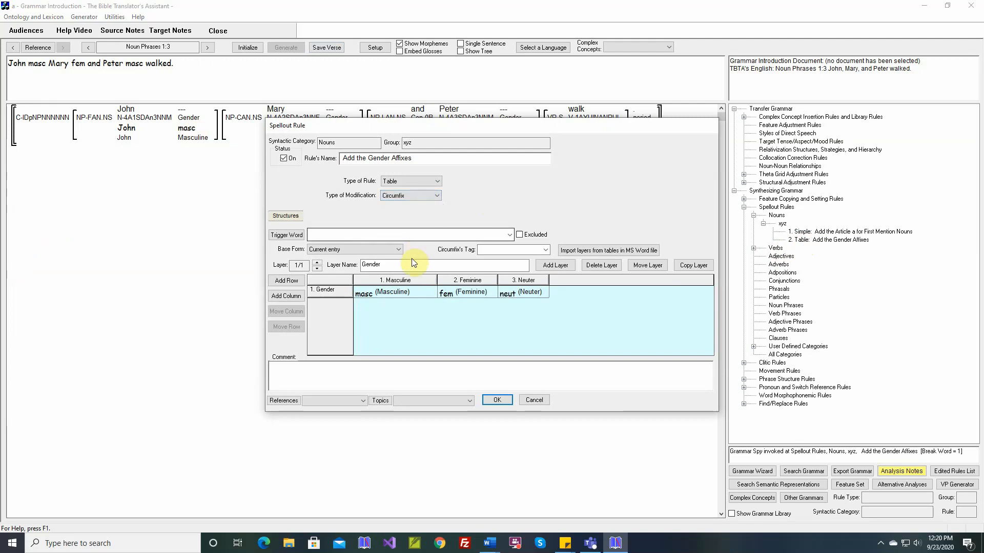
# Change the morpheme in the Masculine column to "masc-xyz", keeping its gloss.
pyautogui.doubleClick(402, 292)
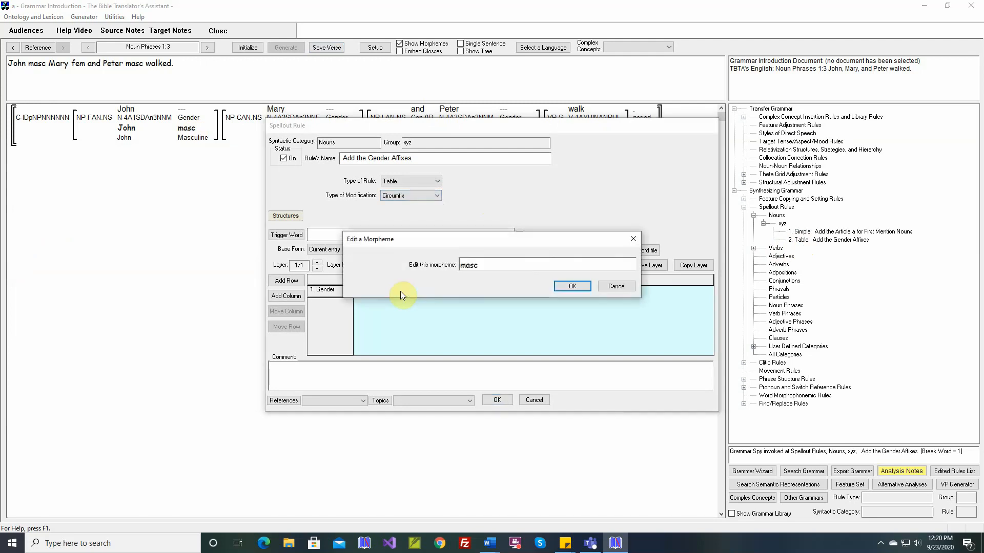
pyautogui.write('-xyz')
pyautogui.press('Return')
pyautogui.press('Return')
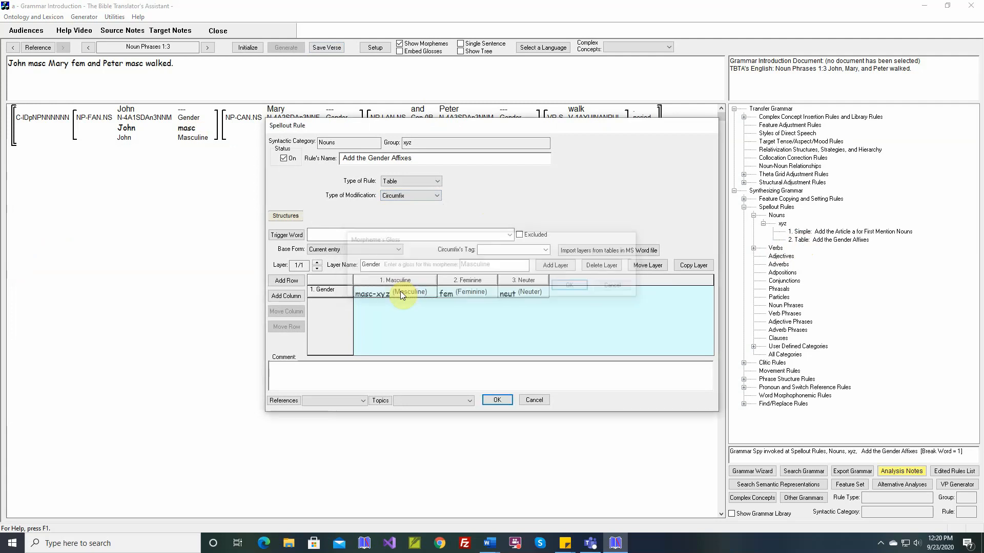
# Change the morpheme in the Feminine column to "fem-abc", keeping its gloss.
pyautogui.click(456, 294)
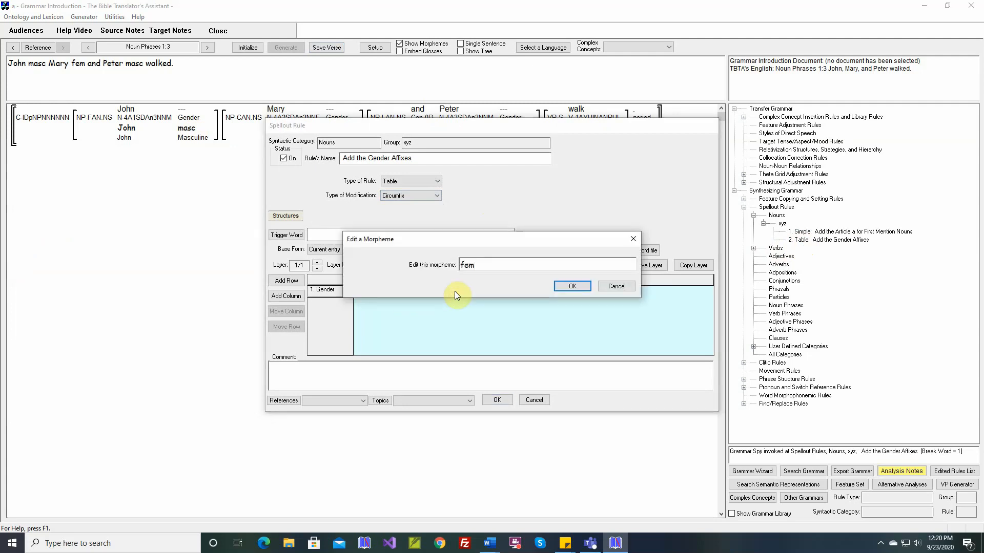
pyautogui.write('-abc')
pyautogui.press('Return')
pyautogui.press('Return')
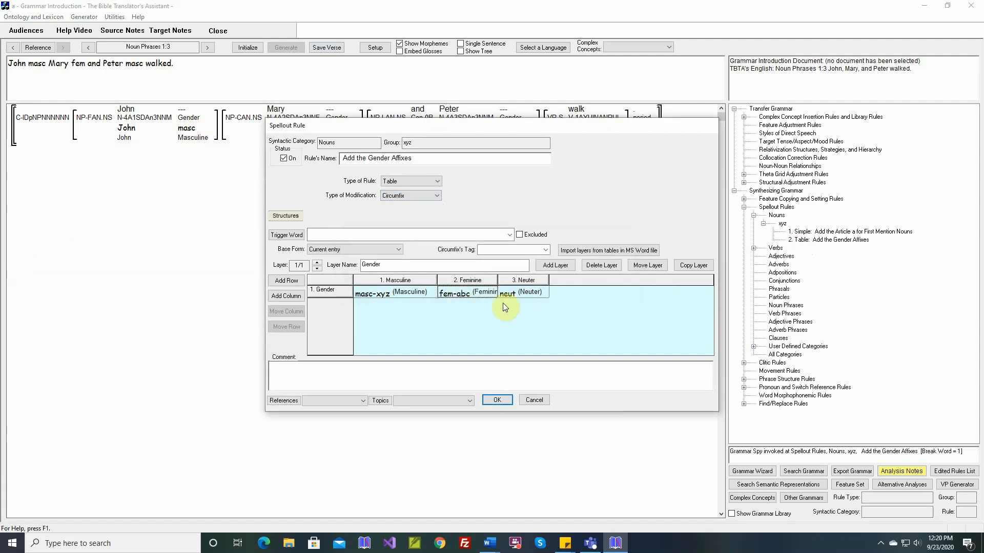
# Change the morpheme in the Neuter column to "neut-ijk", keeping its gloss, and widen the Feminine and Neuter columns.
pyautogui.click(524, 294)
pyautogui.write('-')
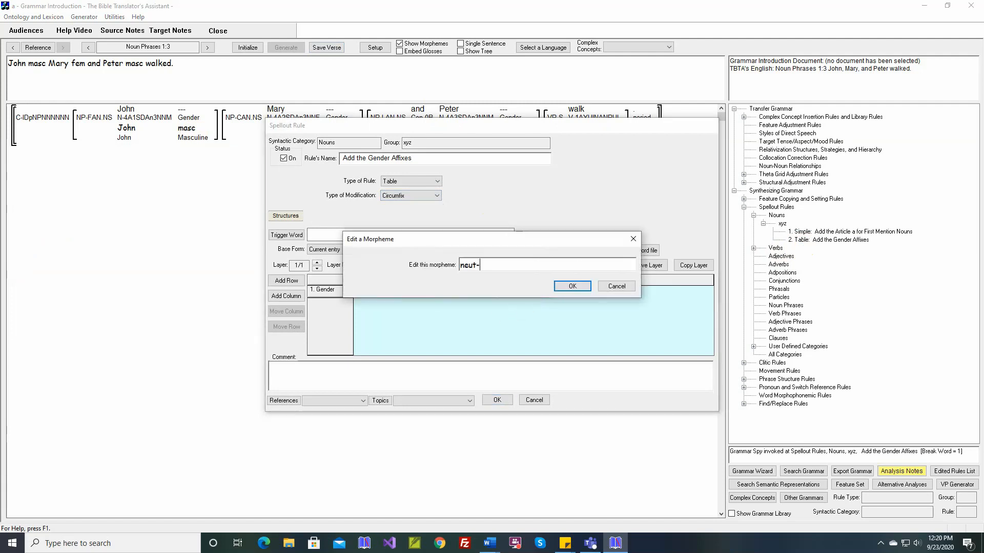
pyautogui.write('ijk')
pyautogui.press('Return')
pyautogui.press('Return')
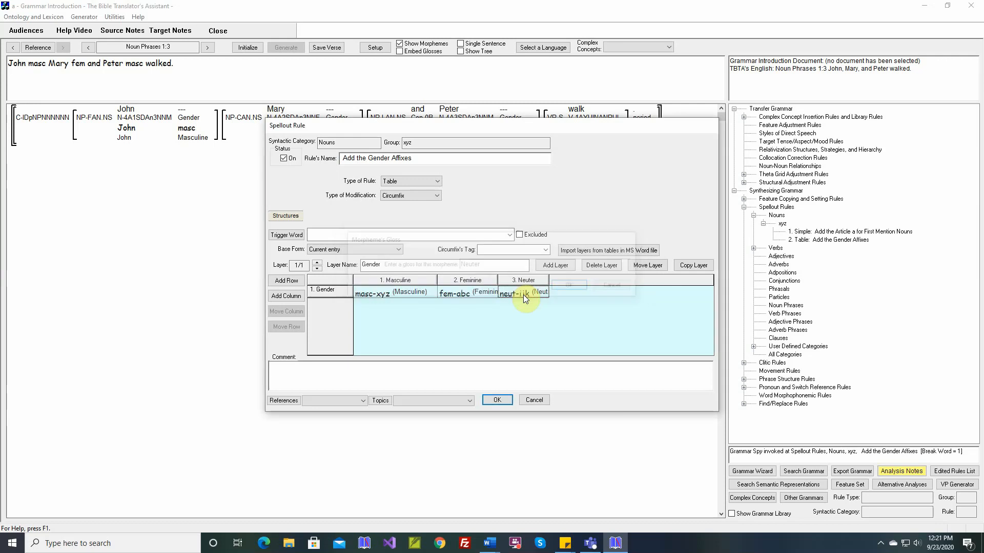
pyautogui.moveTo(550, 282); pyautogui.dragTo(566, 282)
pyautogui.moveTo(498, 279); pyautogui.dragTo(520, 280)
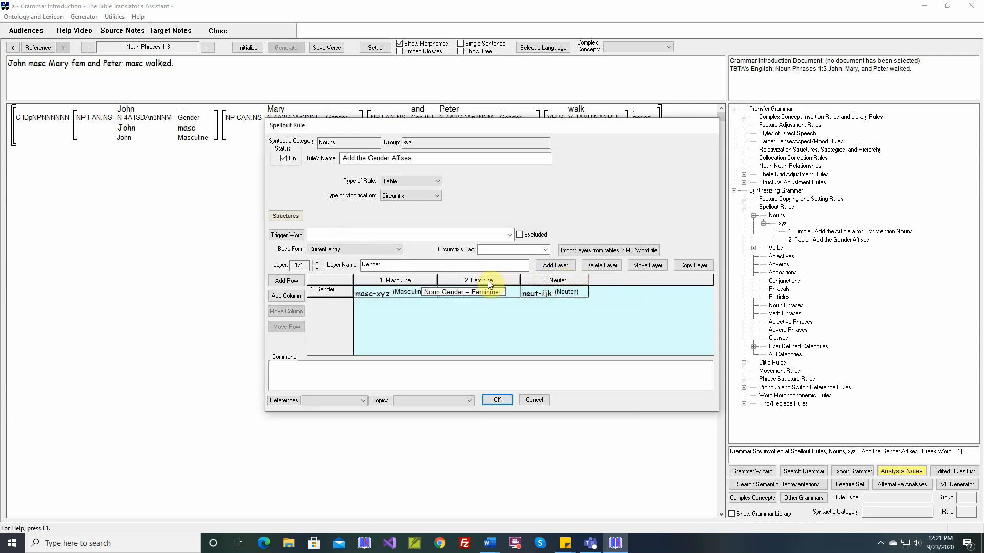
# Save the gender rule with the circumfix's tag "Gender" and regenerate the verse.
pyautogui.click(496, 401)
pyautogui.click(547, 293)
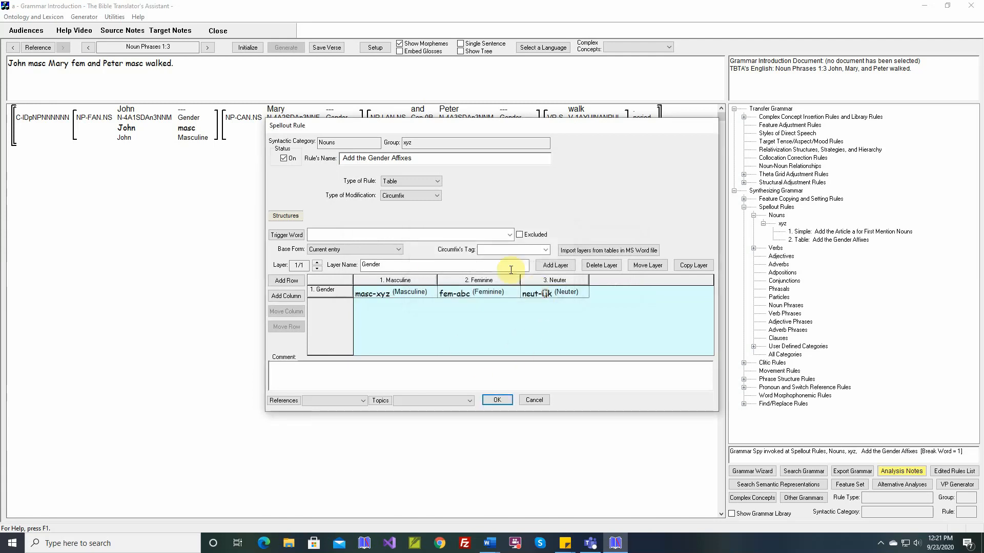
pyautogui.write('Gender')
pyautogui.click(498, 401)
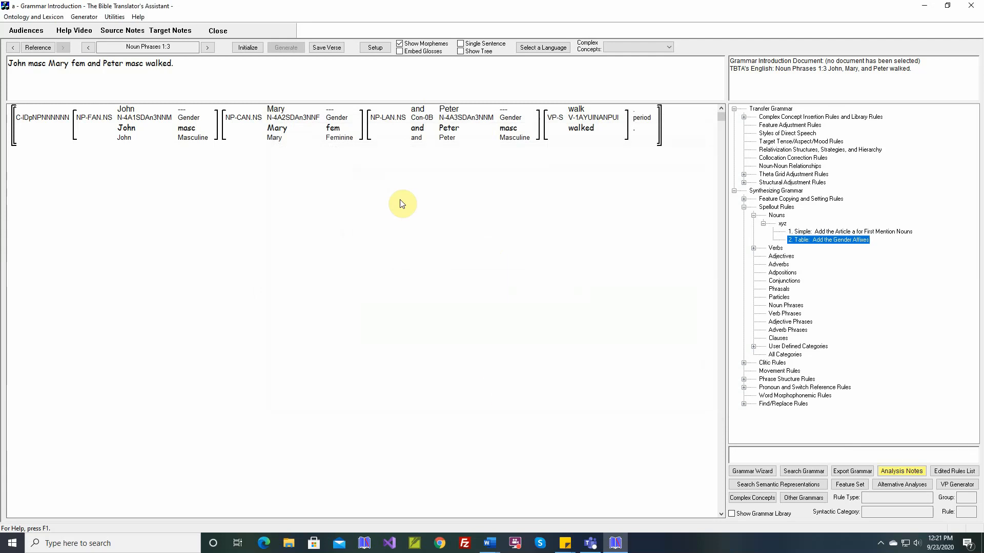
pyautogui.click(252, 47)
pyautogui.click(286, 47)
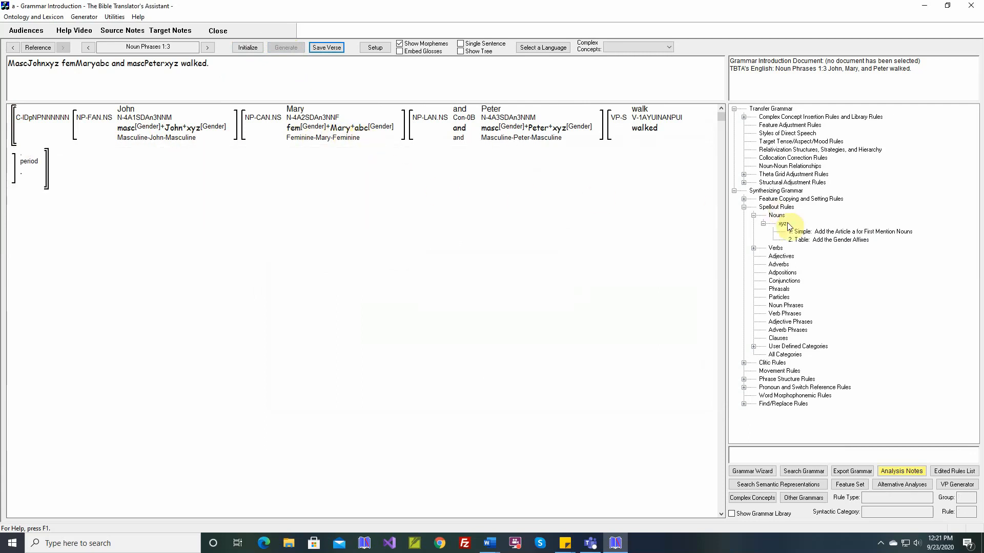
# Reopen the Add the Gender Affixes rule and view the noun features available for restricting its Gender layer.
pyautogui.doubleClick(799, 240)
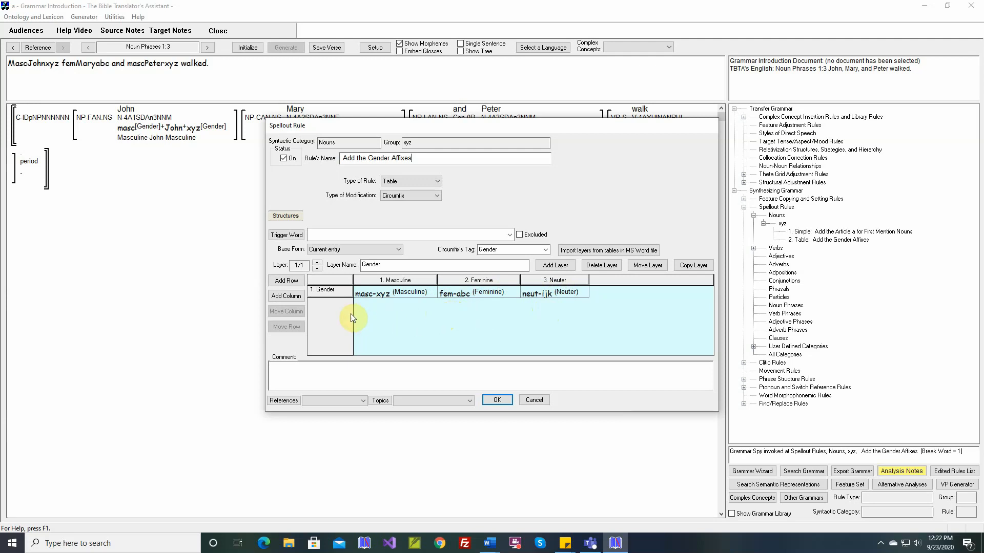
pyautogui.doubleClick(332, 282)
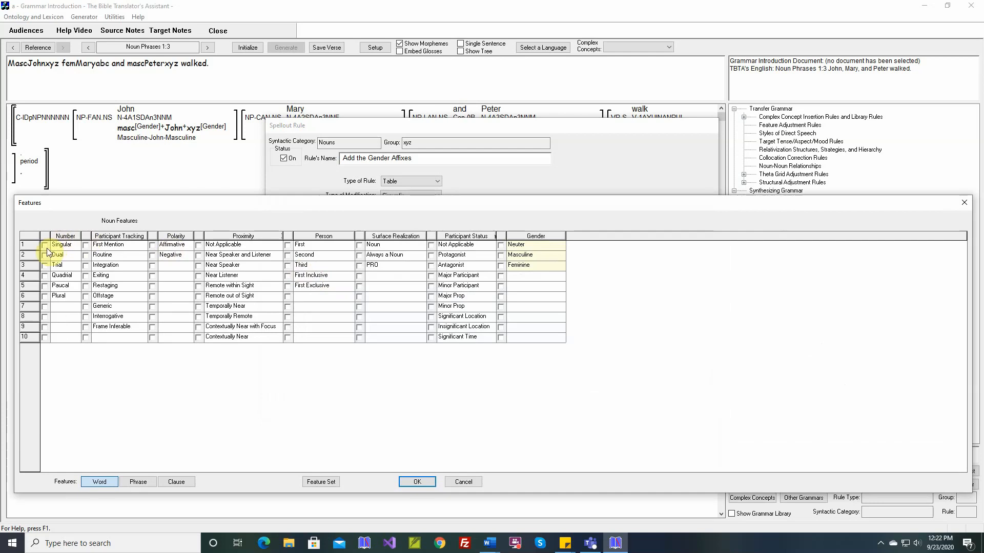
pyautogui.click(415, 484)
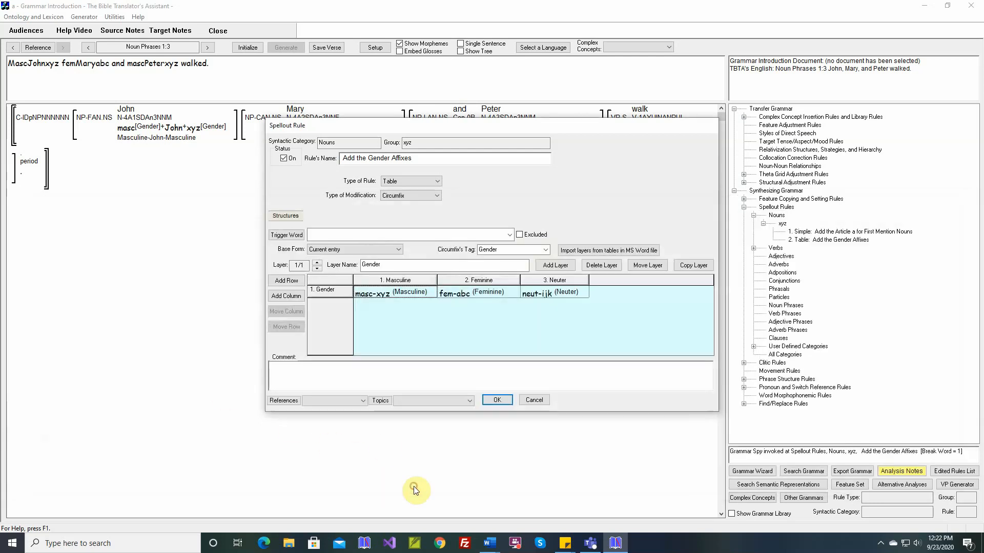
# Try adding a second, unnamed table layer restricted to Plural nouns, and delete that layer.
pyautogui.click(548, 267)
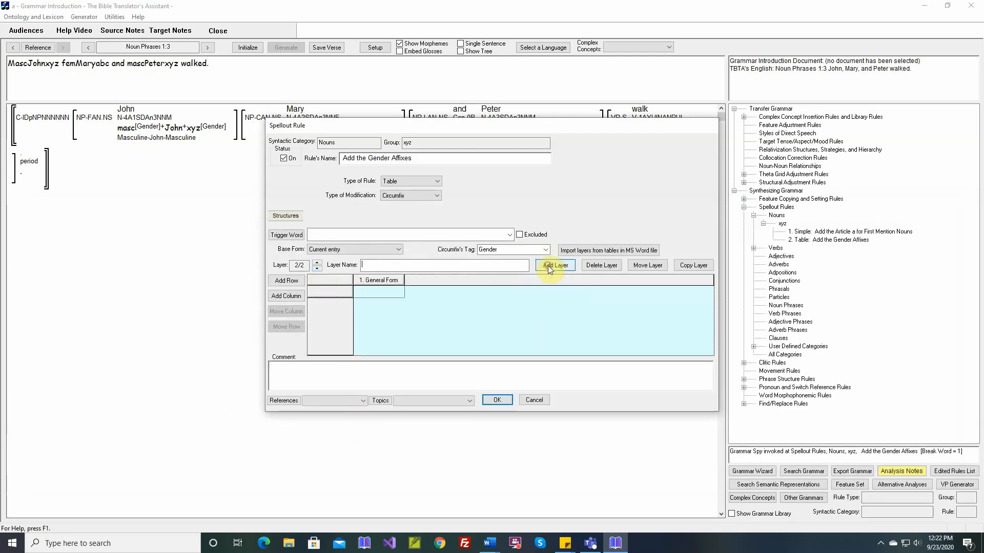
pyautogui.click(334, 279)
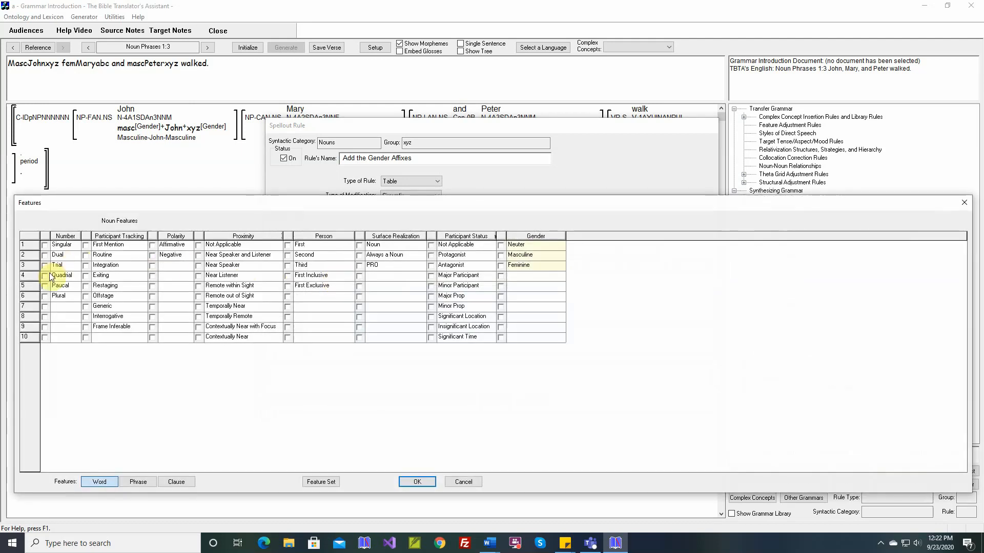
pyautogui.click(44, 296)
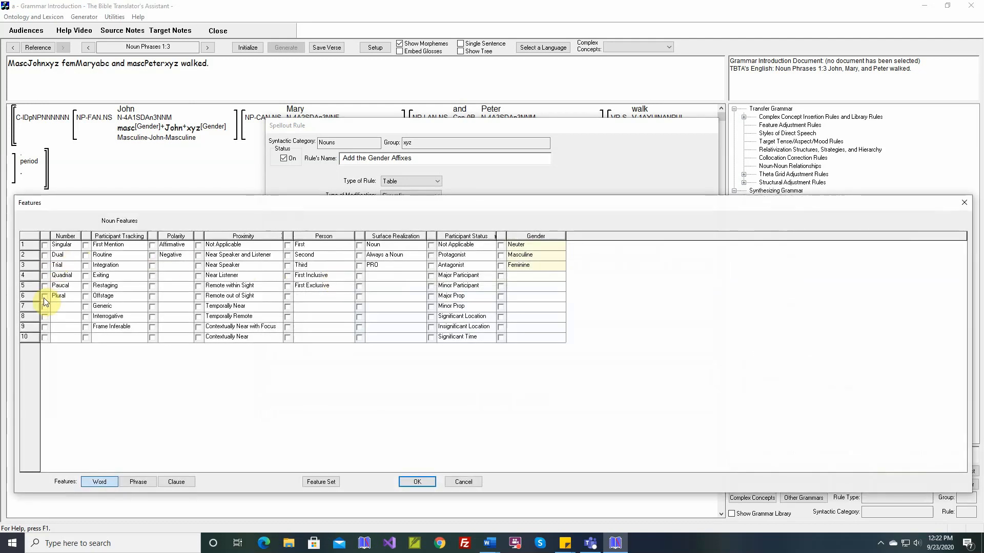
pyautogui.click(417, 483)
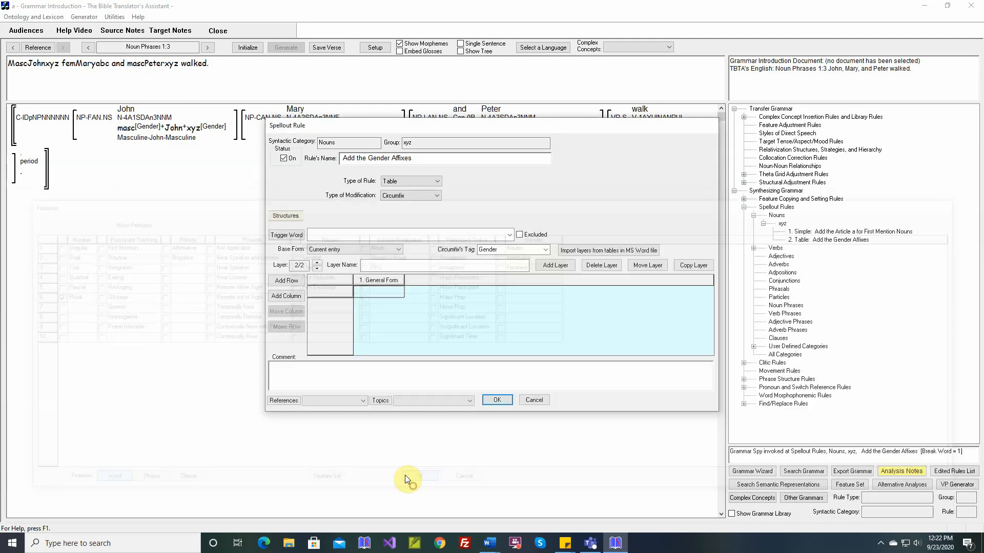
pyautogui.click(317, 268)
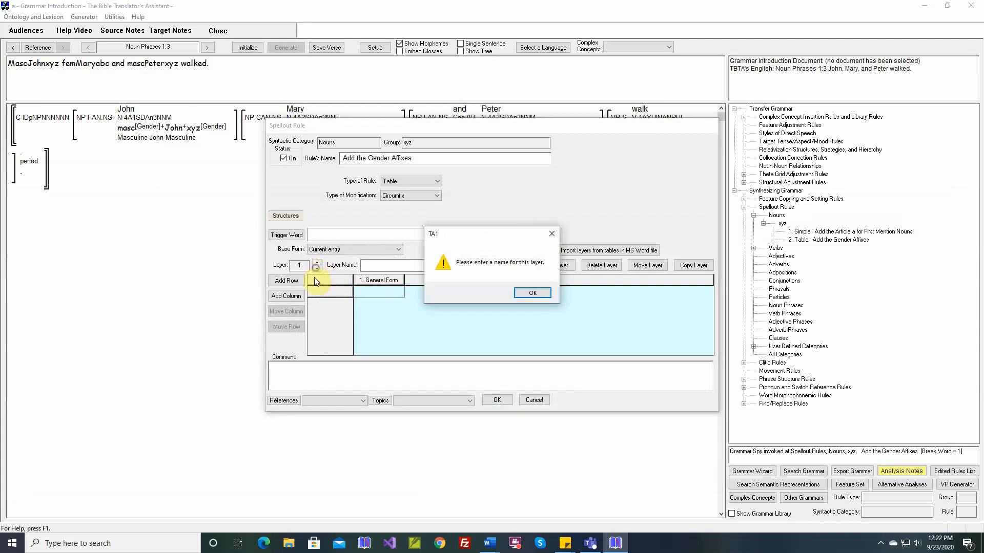
pyautogui.click(523, 293)
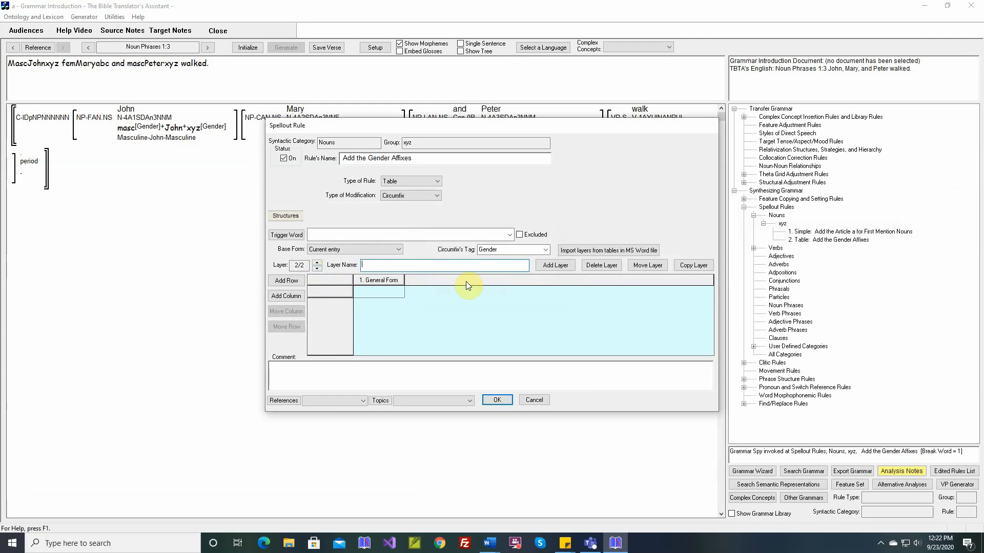
pyautogui.click(603, 266)
pyautogui.click(527, 294)
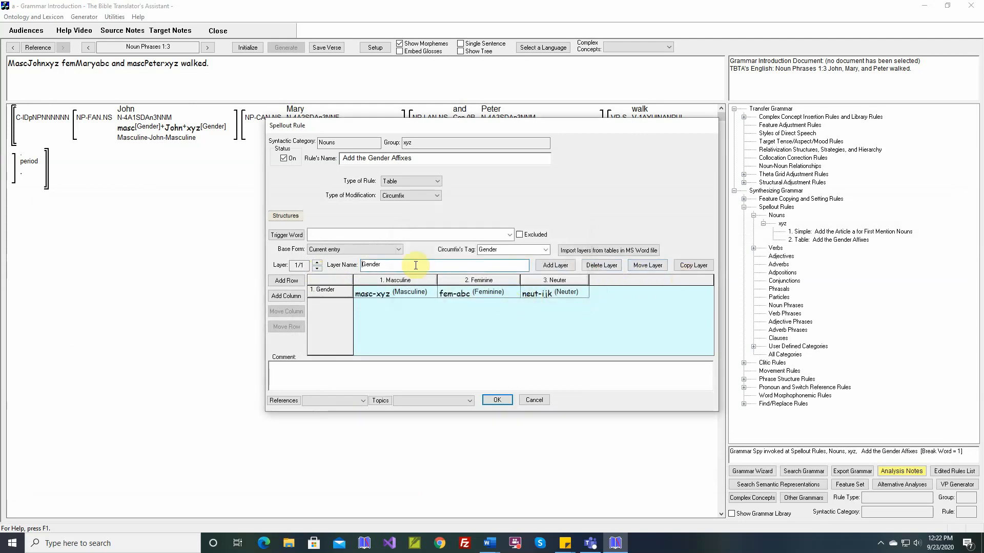
# Restrict the table's Gender row to nouns whose Participant Tracking is First Mention.
pyautogui.moveTo(340, 284)
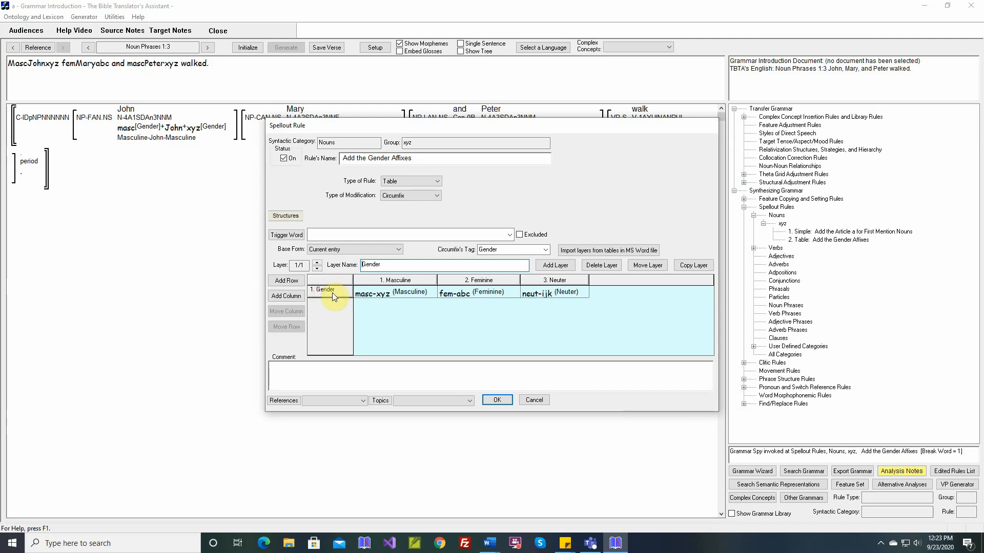
pyautogui.doubleClick(332, 293)
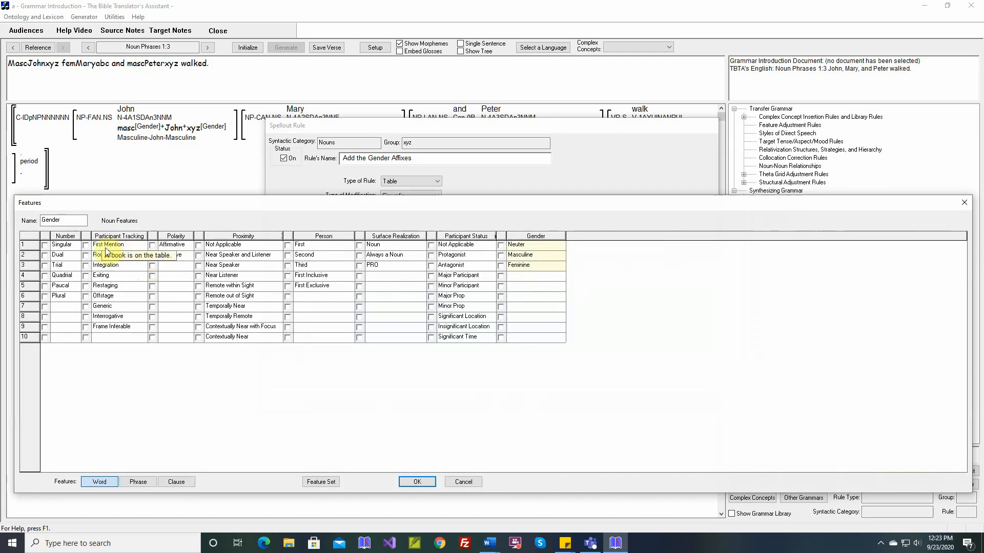
pyautogui.click(86, 245)
pyautogui.click(414, 482)
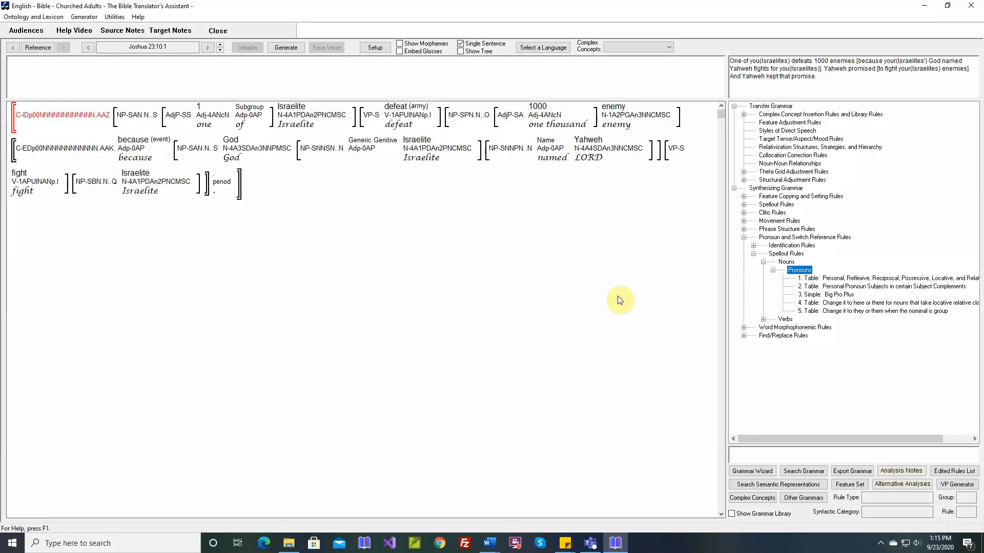
# Open the English rule for personal, reflexive, reciprocal, possessive, locative and relative pronouns and look through its layers up to Relative Pronouns.
pyautogui.click(814, 280)
pyautogui.doubleClick(814, 281)
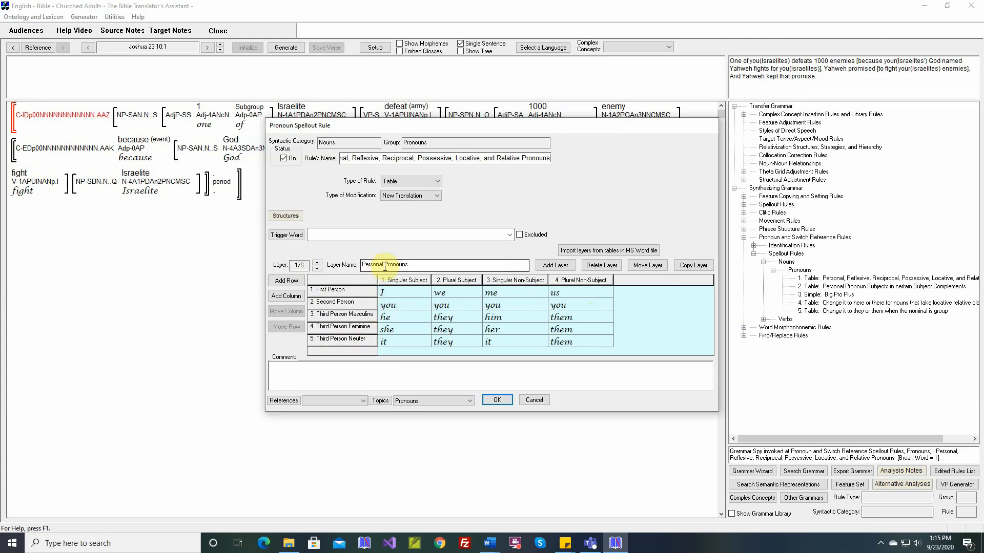
pyautogui.click(318, 263)
pyautogui.click(318, 263)
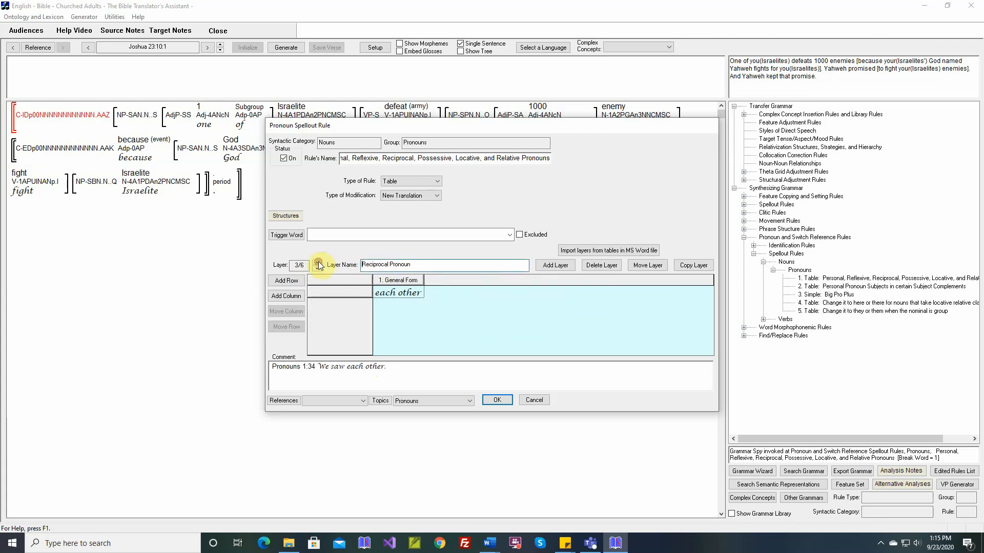
pyautogui.click(318, 263)
pyautogui.click(317, 263)
pyautogui.click(318, 263)
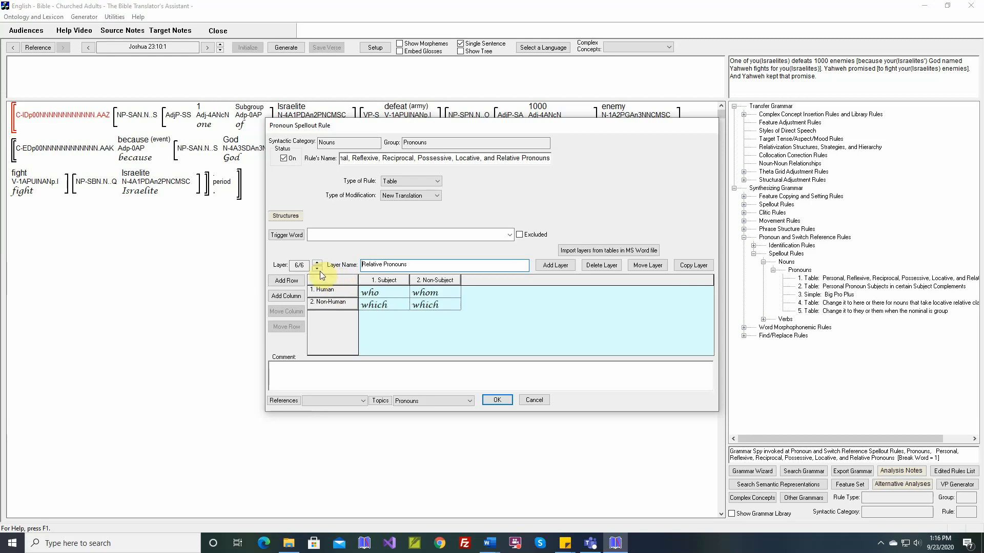
# Go back through the pronoun layers to Reflexive Pronouns, examining the features set for the layers, rows and columns.
pyautogui.click(317, 269)
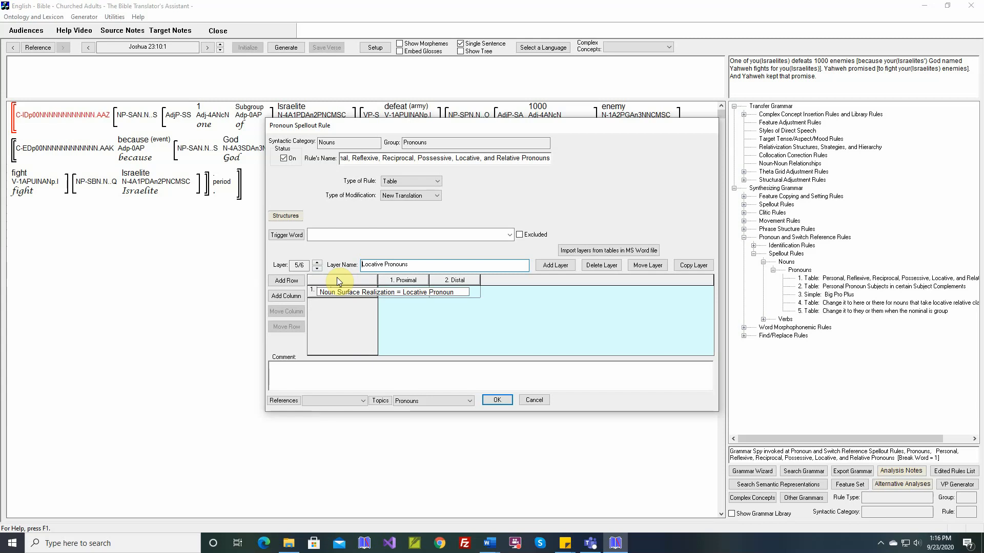
pyautogui.click(318, 269)
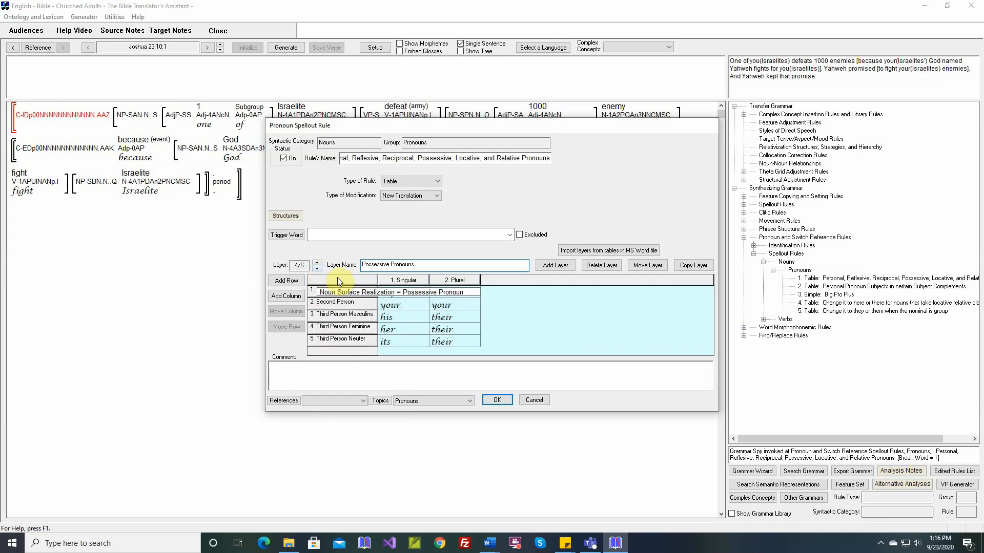
pyautogui.click(317, 269)
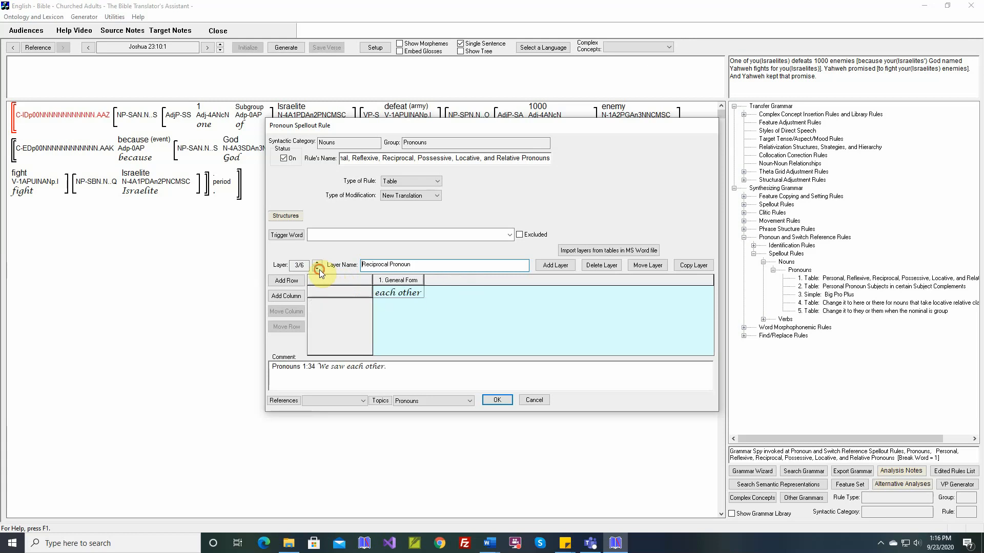
pyautogui.click(318, 269)
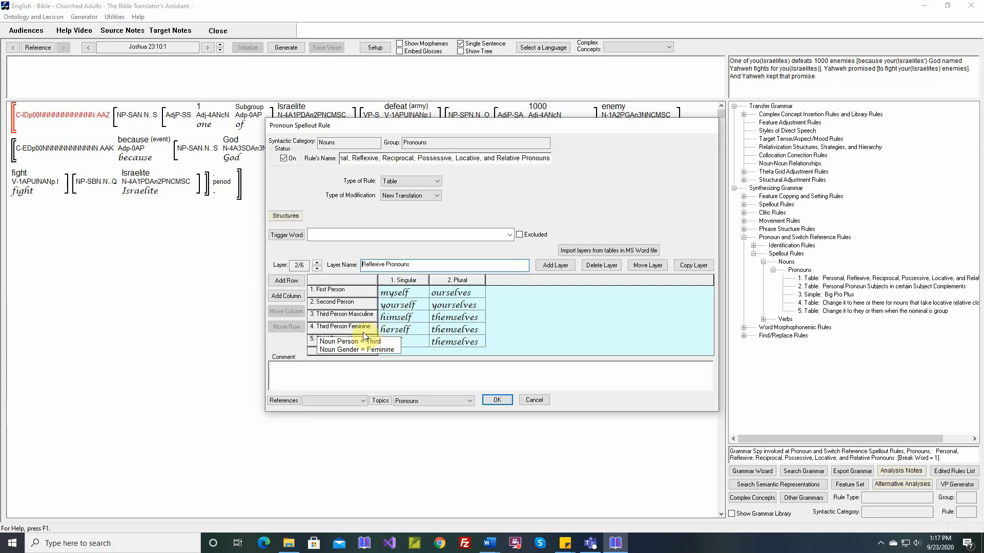
pyautogui.moveTo(362, 345)
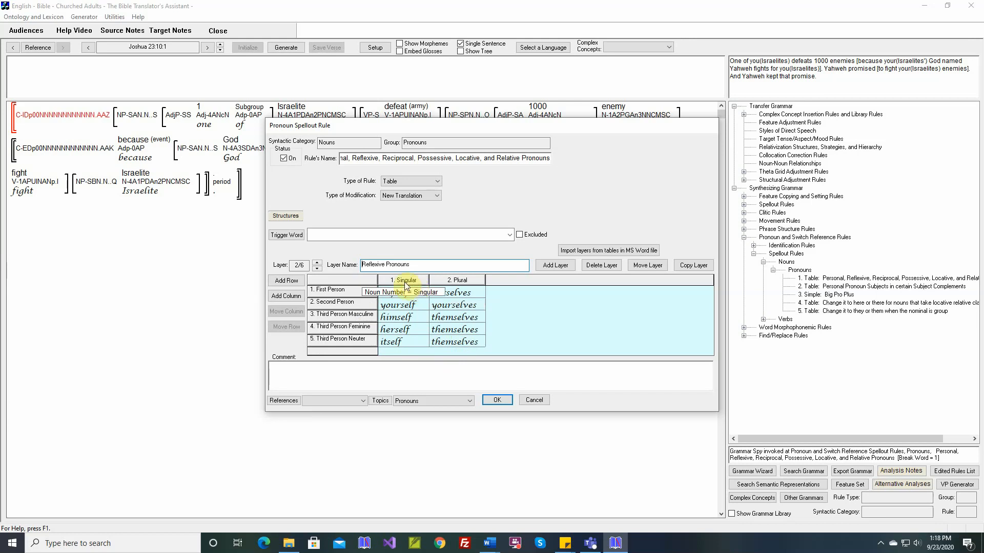
pyautogui.moveTo(343, 282)
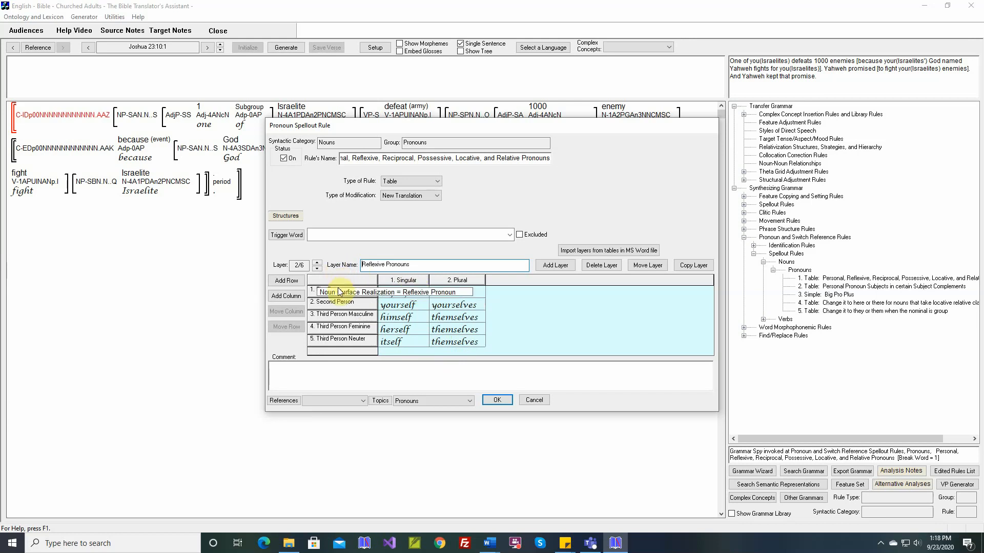